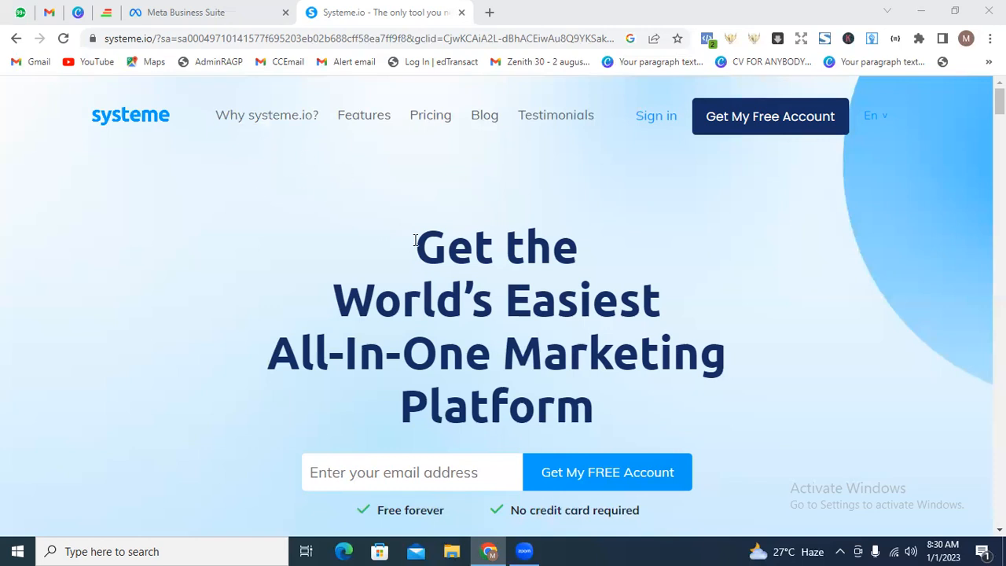
- Sign in to the systeme.io account with the prefilled login details
left_click(182, 11)
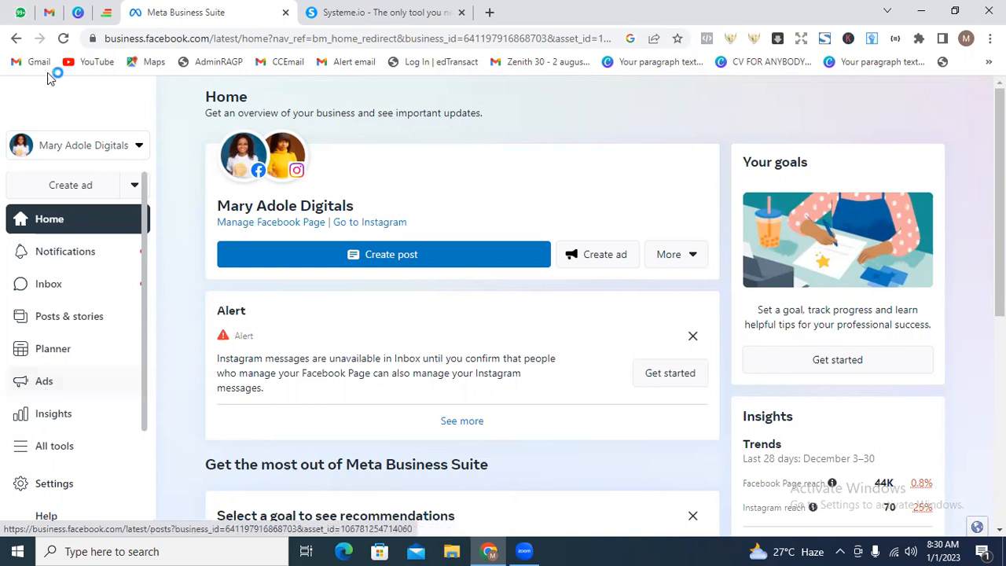
left_click(362, 14)
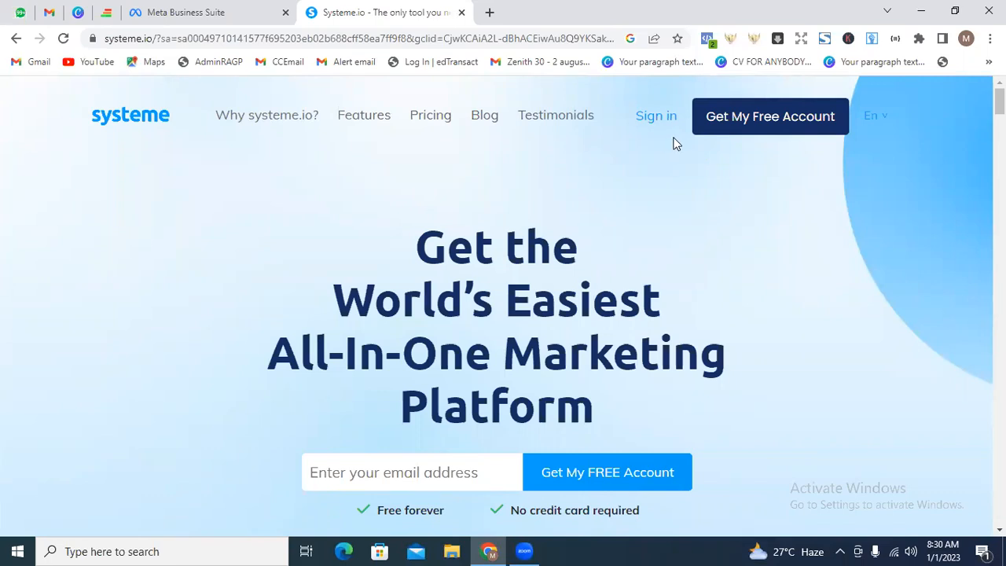
left_click(655, 120)
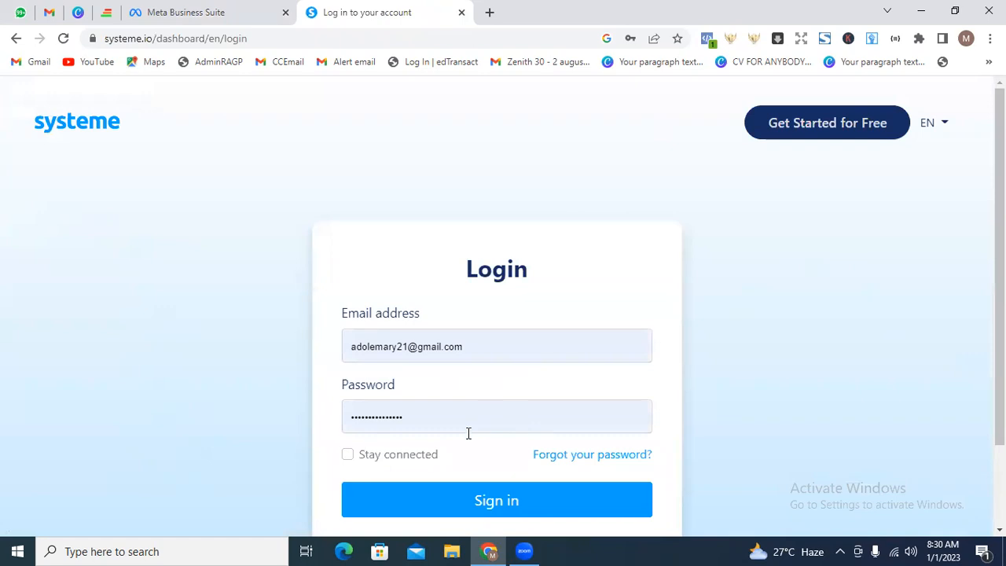
left_click(431, 501)
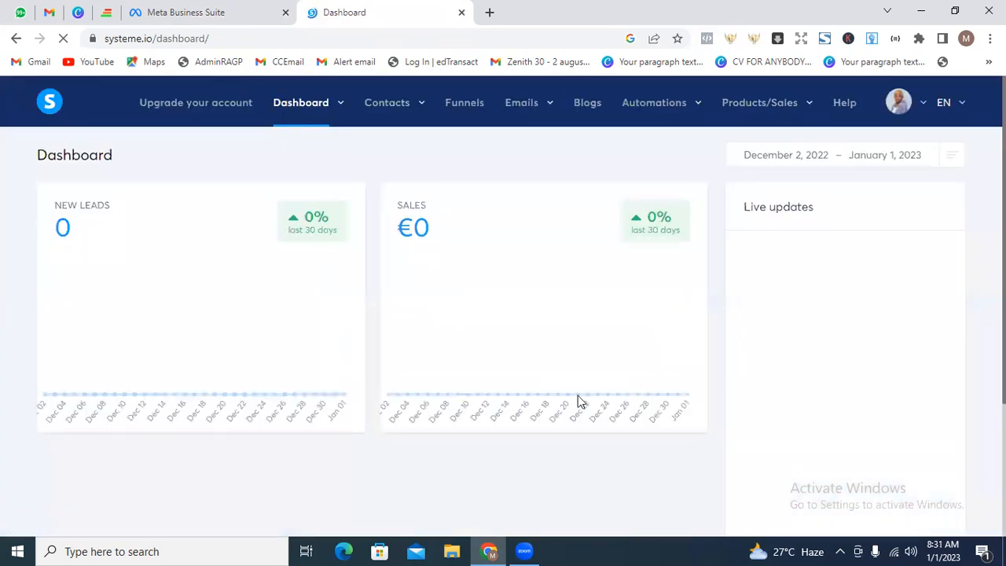
- Open the Squeeze page of the Facebook Ads Sales Page funnel in the page editor and look through its content
left_click(465, 107)
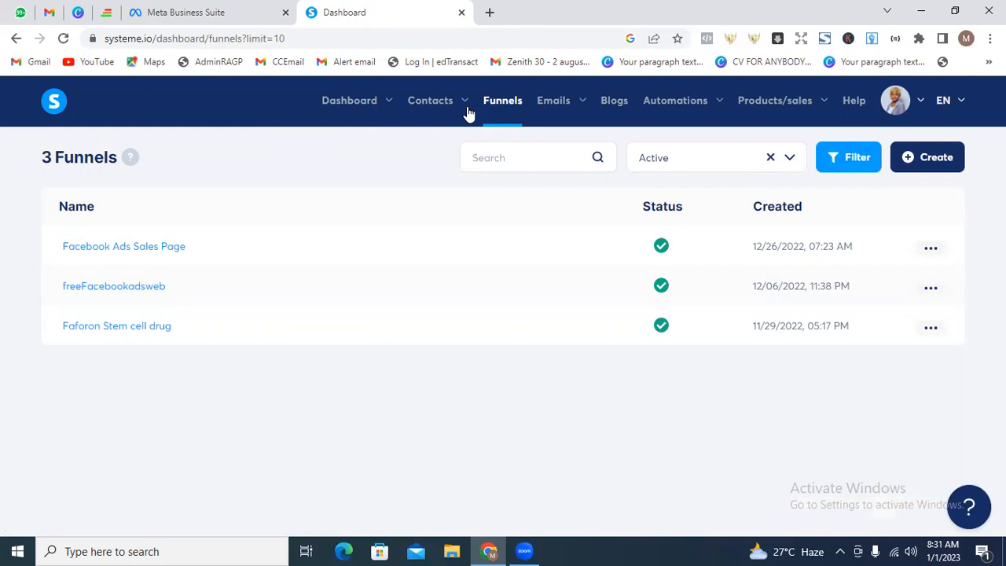
left_click(132, 249)
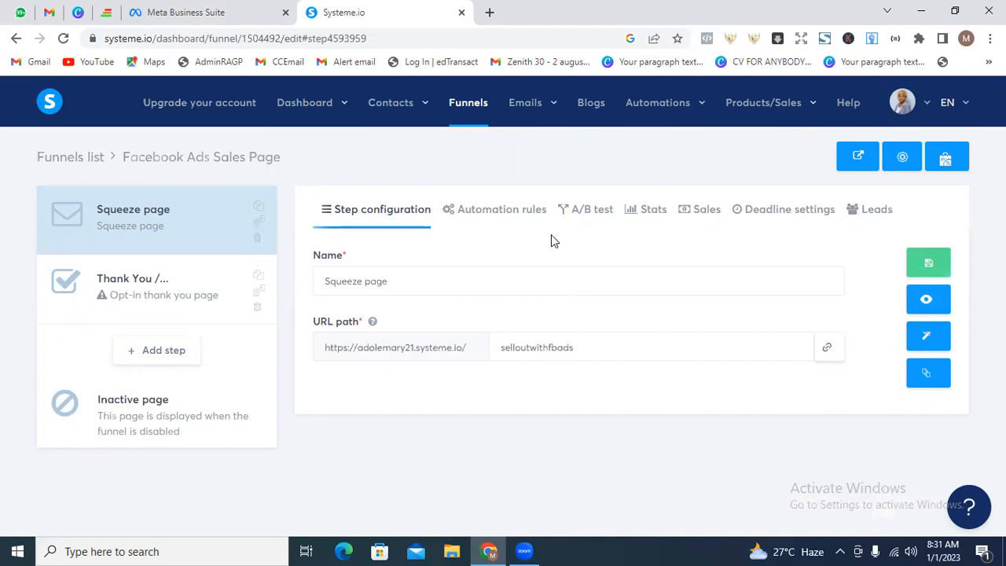
left_click(927, 341)
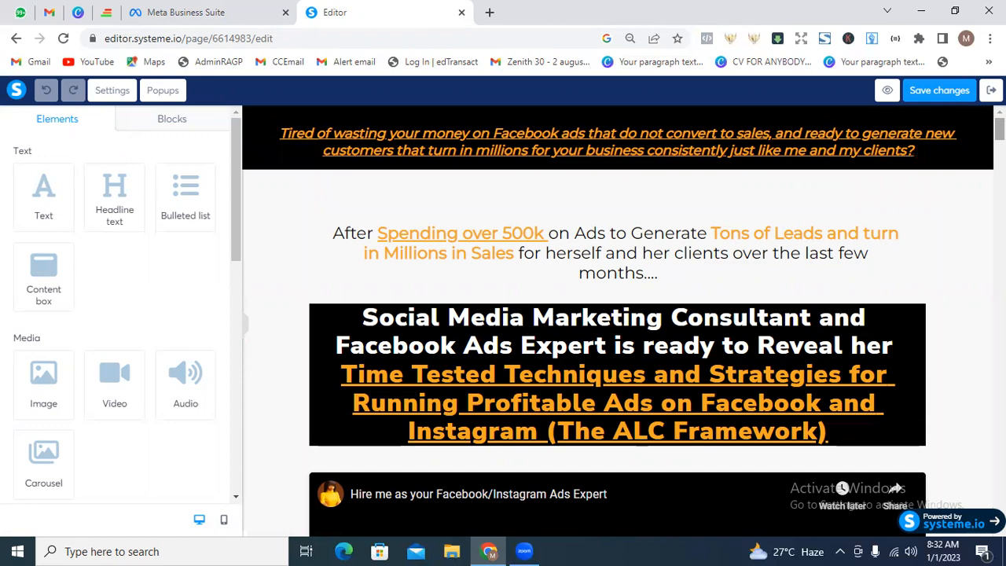
scroll(617, 314, "down", 15)
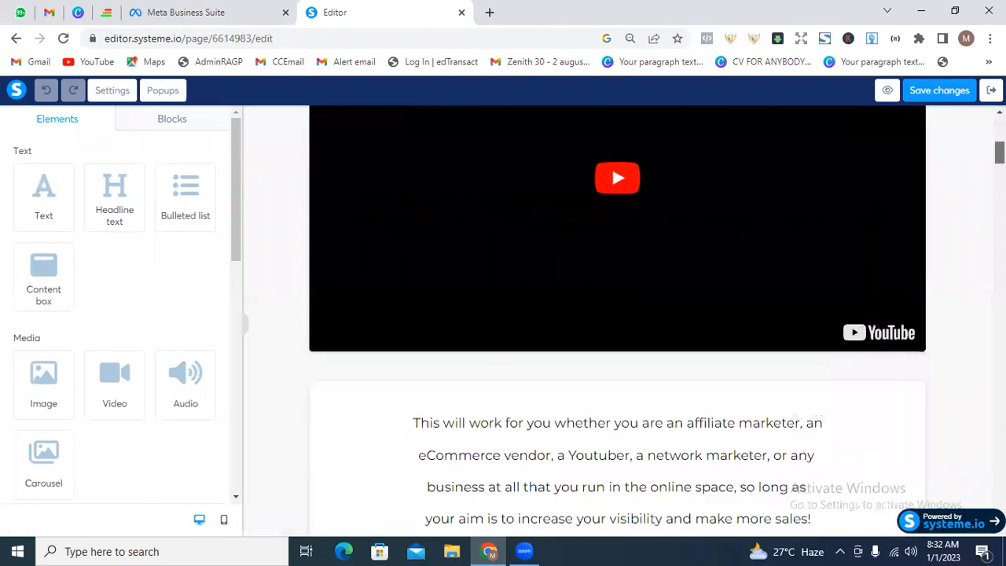
left_click_drag(1000, 191, 999, 128)
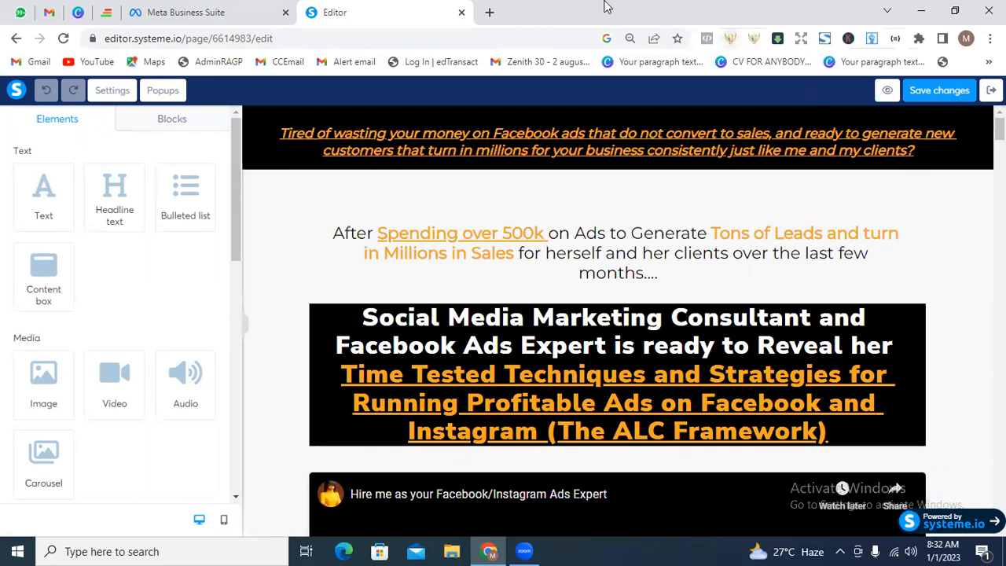
- Switch to Meta Business Suite, open Ads Manager and select the ad account owned by an individual
left_click(195, 11)
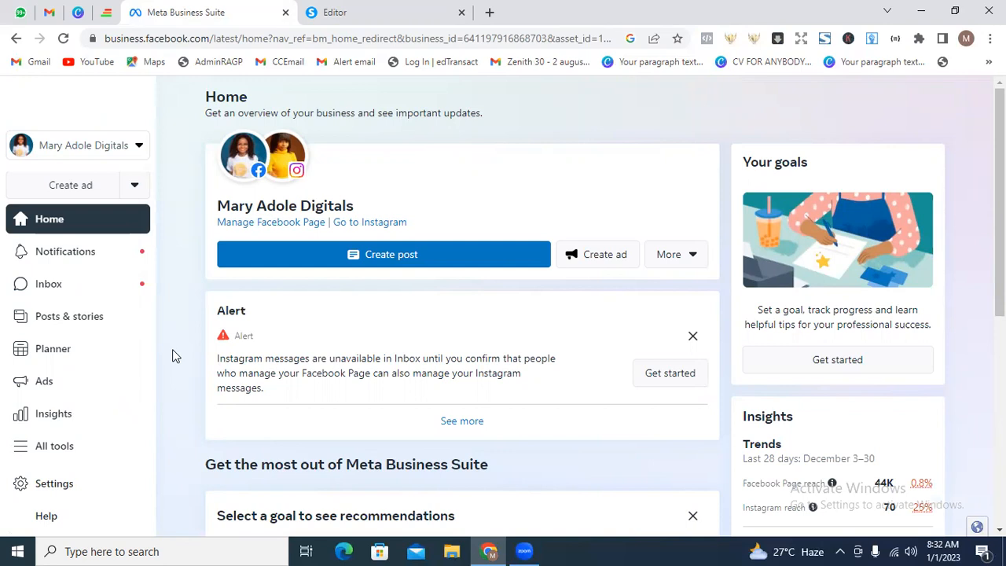
left_click(66, 450)
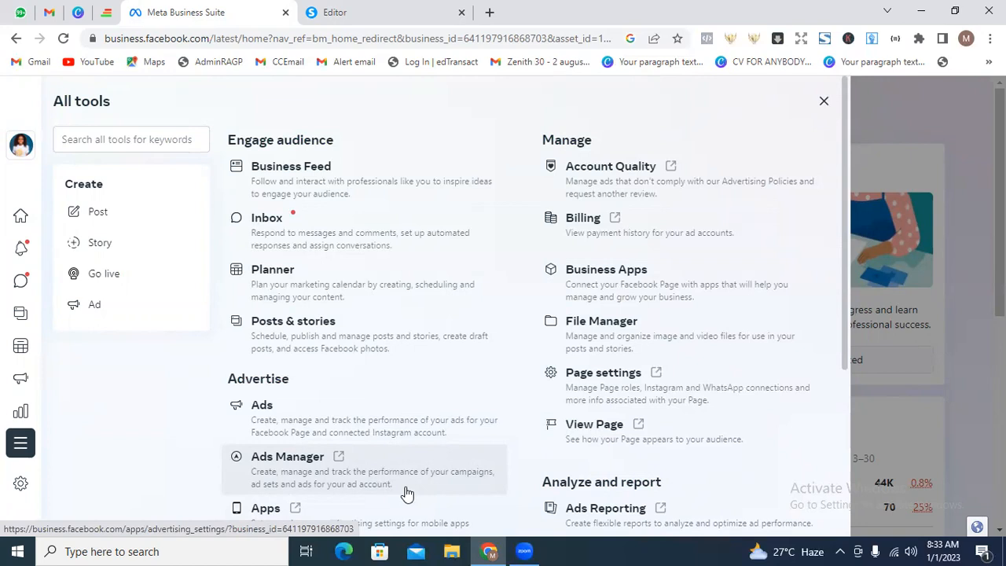
left_click(335, 476)
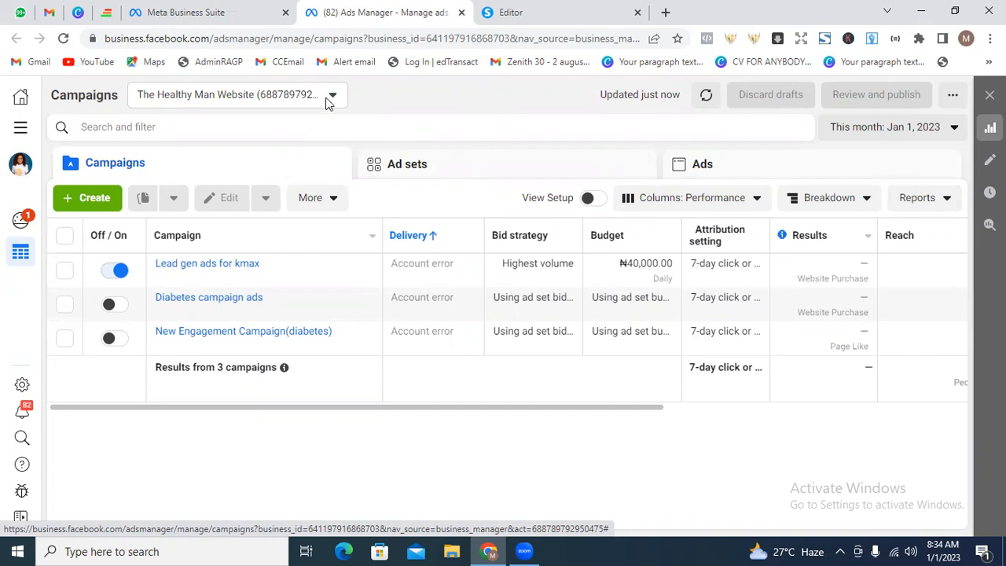
left_click(329, 102)
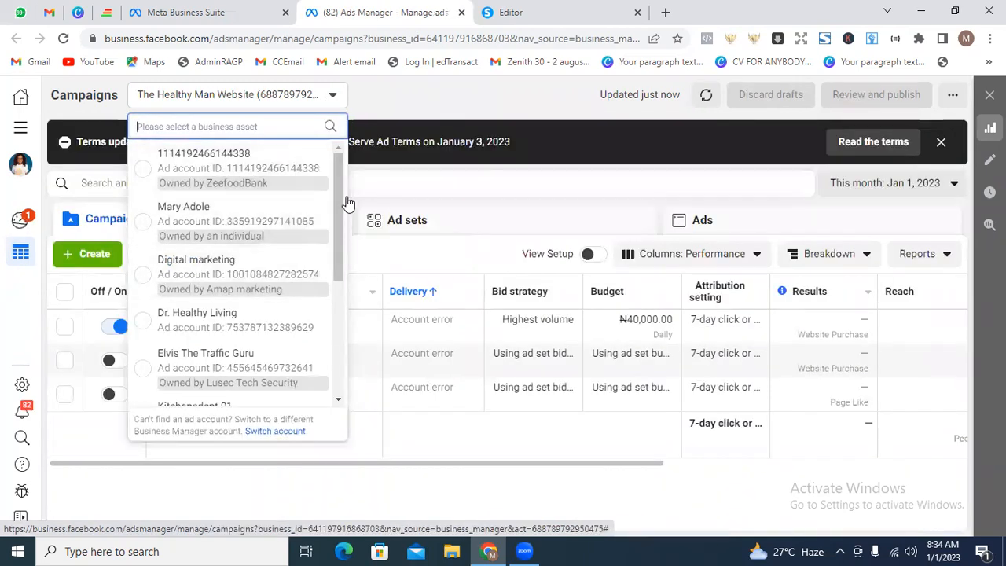
left_click_drag(337, 221, 336, 222)
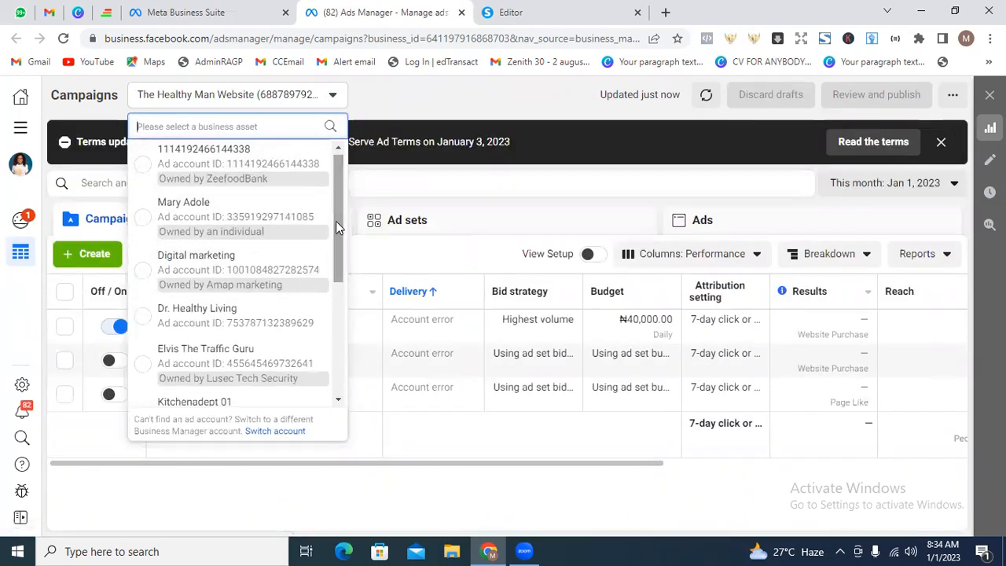
left_click(209, 220)
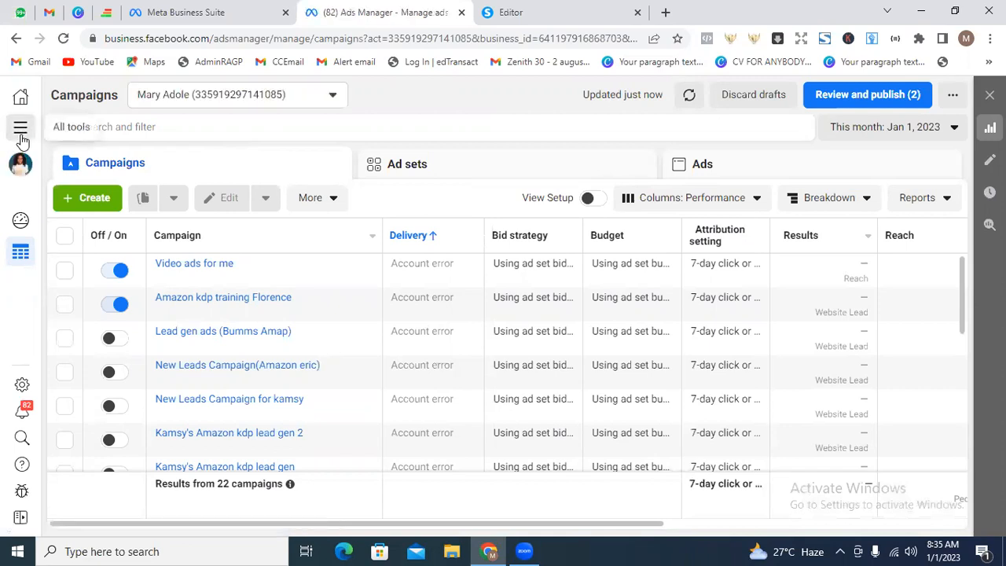
- Open Events Manager for the selected ad account and display its data sources
left_click(20, 130)
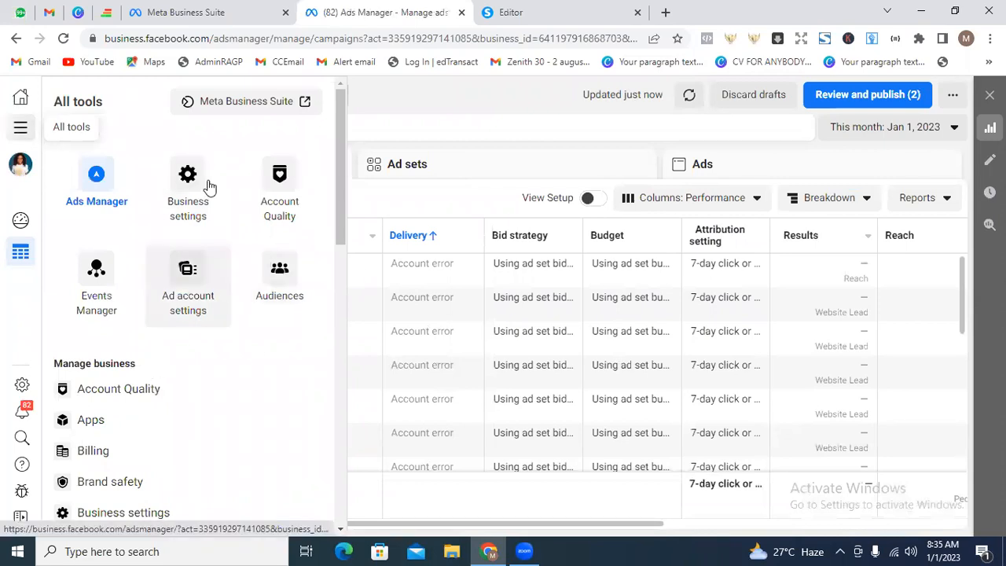
left_click(66, 304)
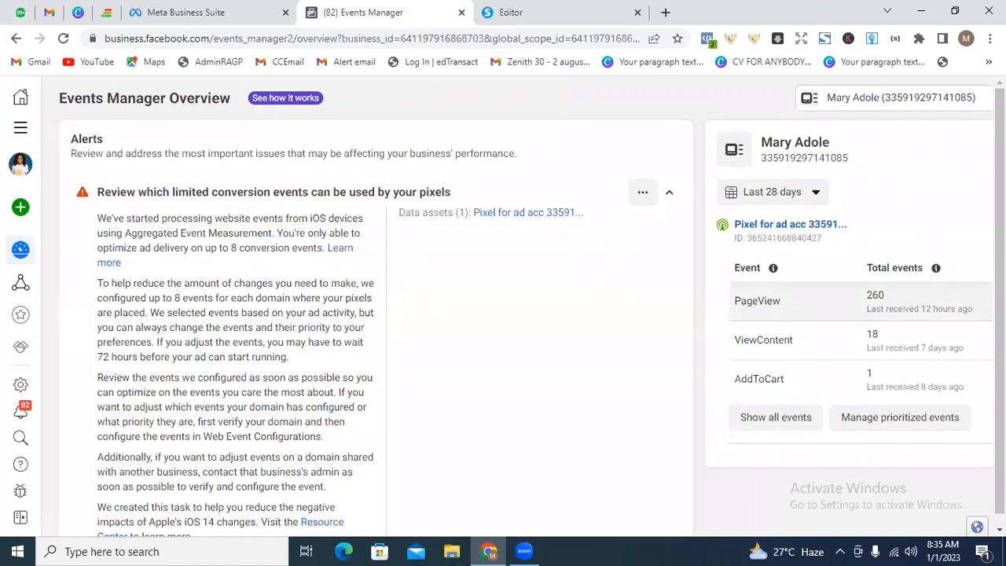
scroll(424, 341, "down", 1)
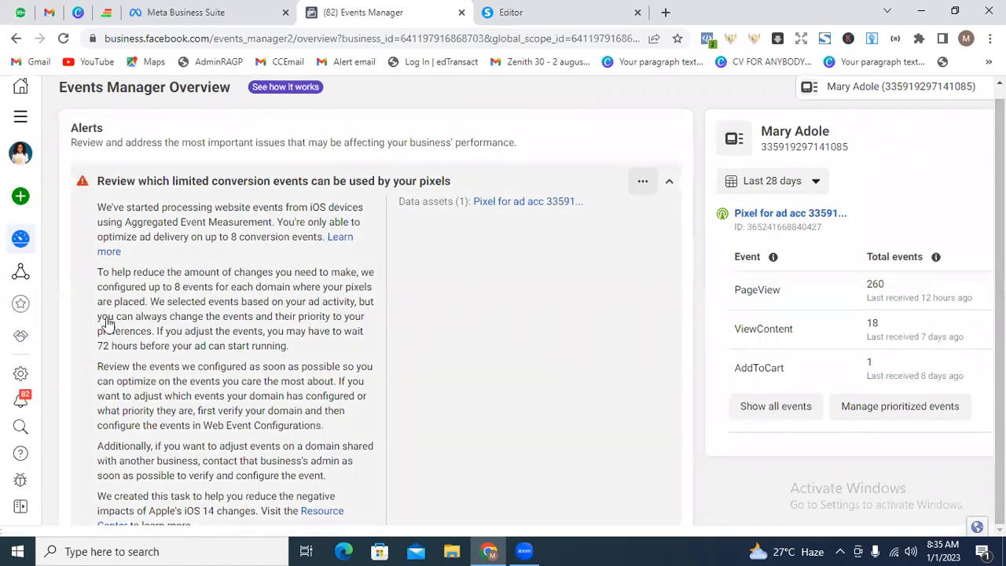
mouse_move(20, 274)
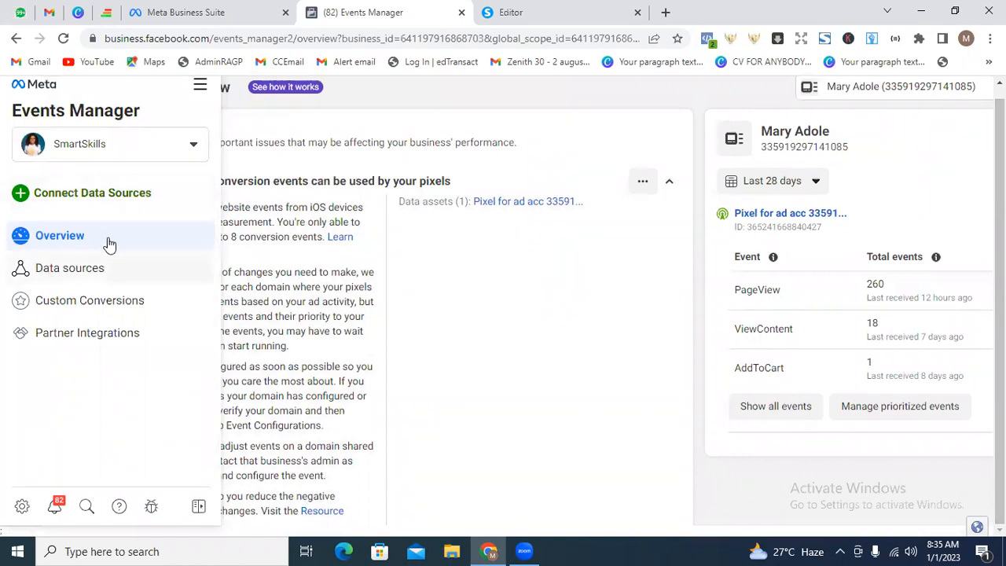
left_click(68, 270)
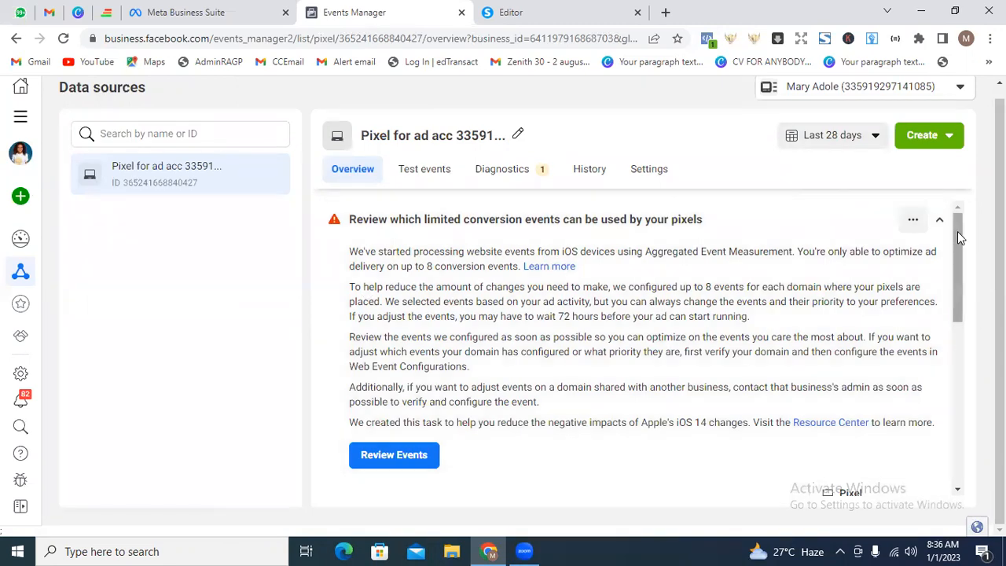
- Add events to the pixel from a new website, choosing manual code installation, and copy the pixel base code
left_click_drag(954, 230, 955, 257)
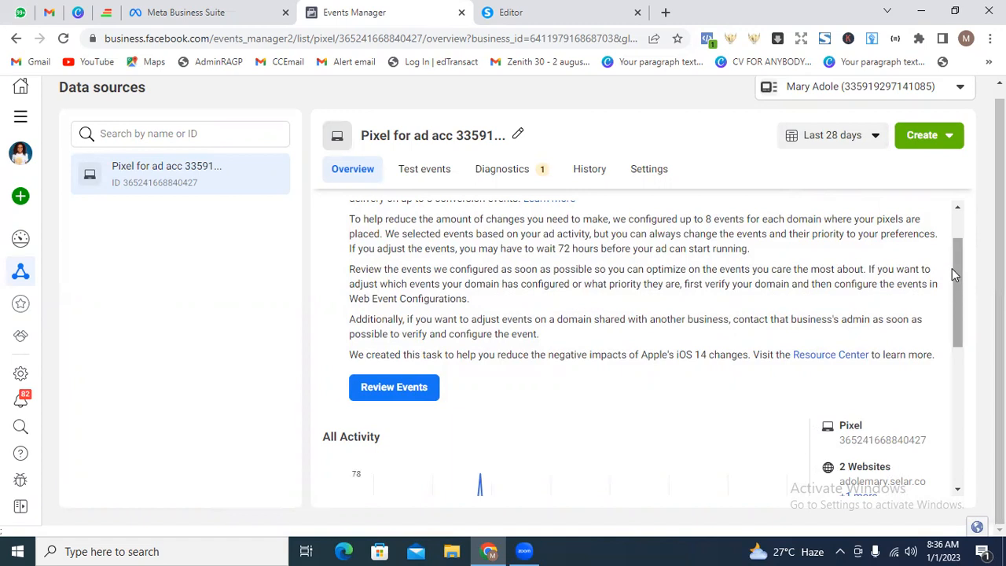
left_click_drag(957, 269, 957, 395)
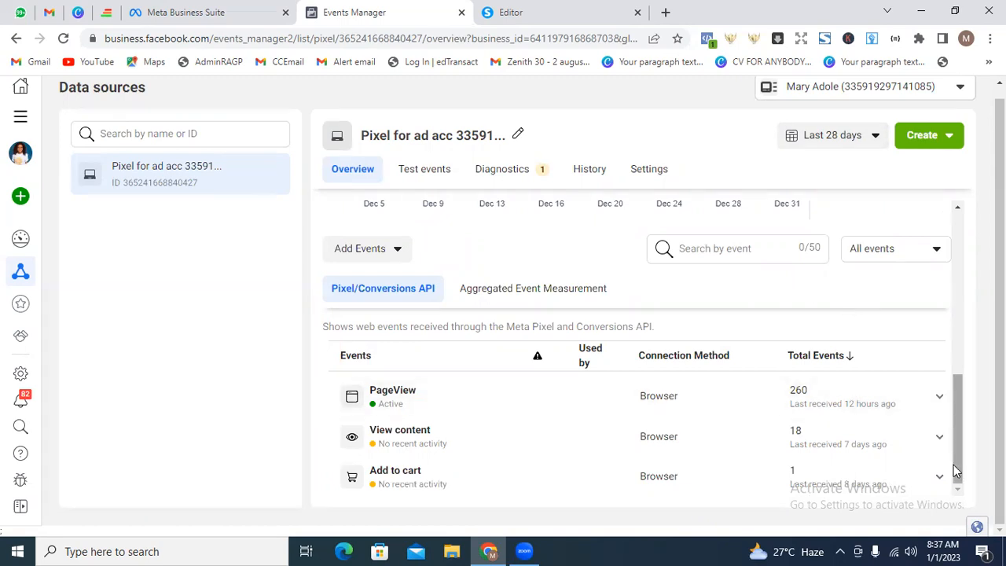
left_click_drag(962, 474, 971, 422)
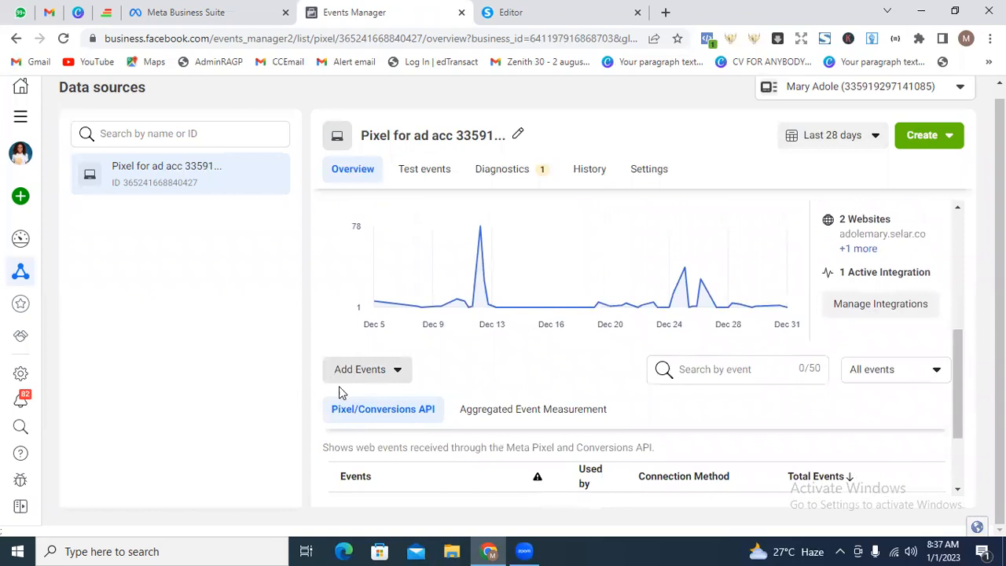
left_click(398, 375)
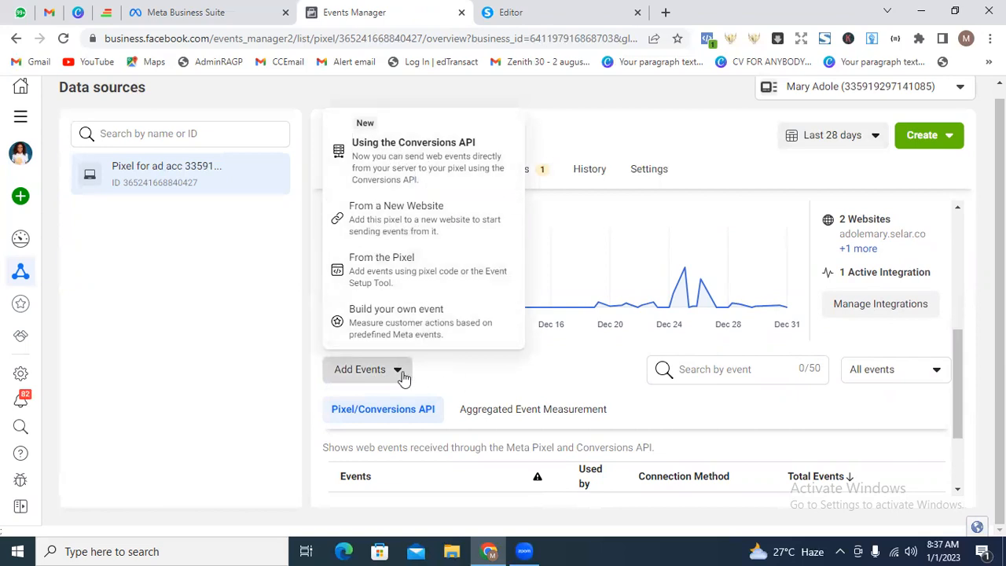
left_click(417, 224)
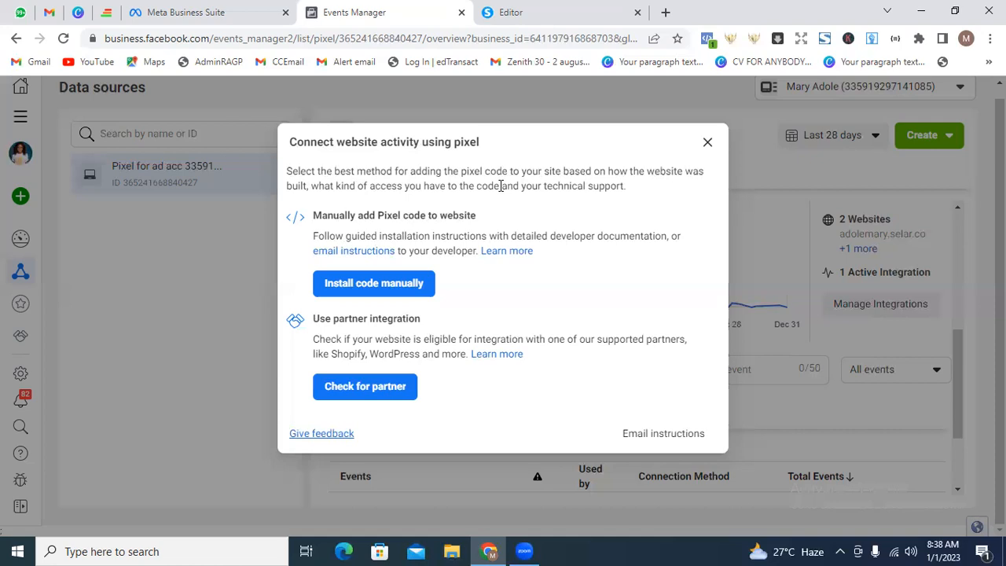
left_click(382, 291)
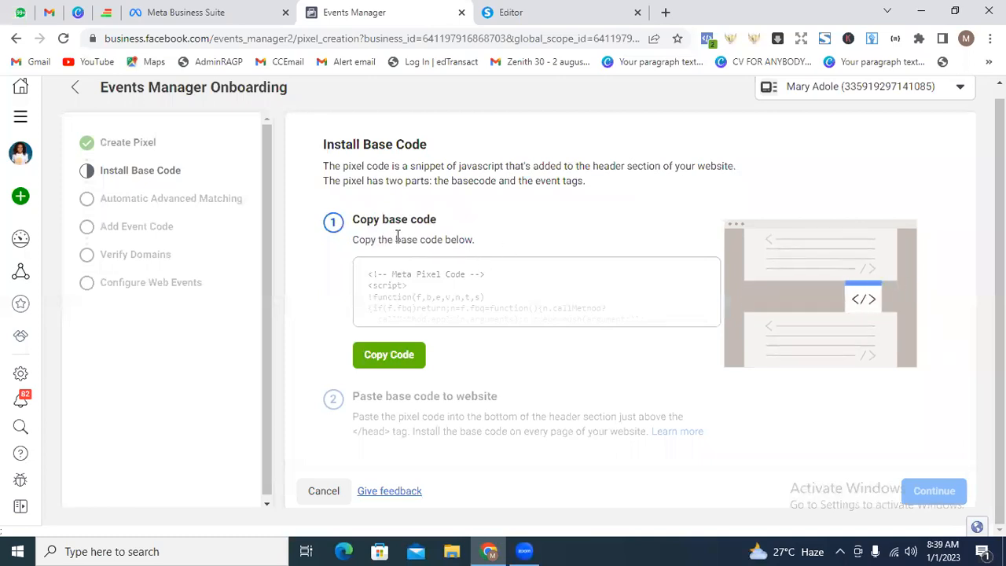
left_click(393, 357)
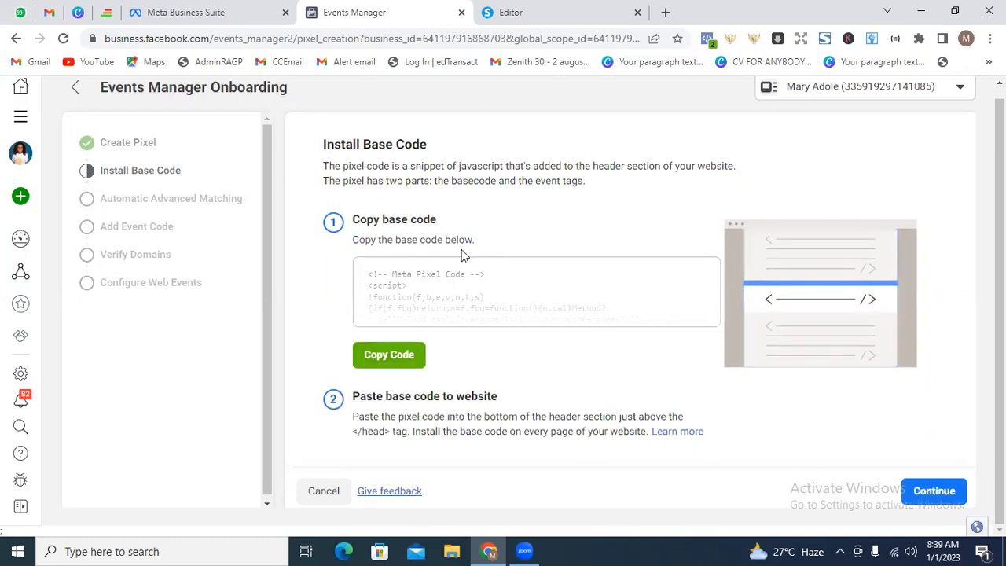
- Switch to the systeme.io page editor and set the page's Facebook tracking event to View content
left_click(558, 11)
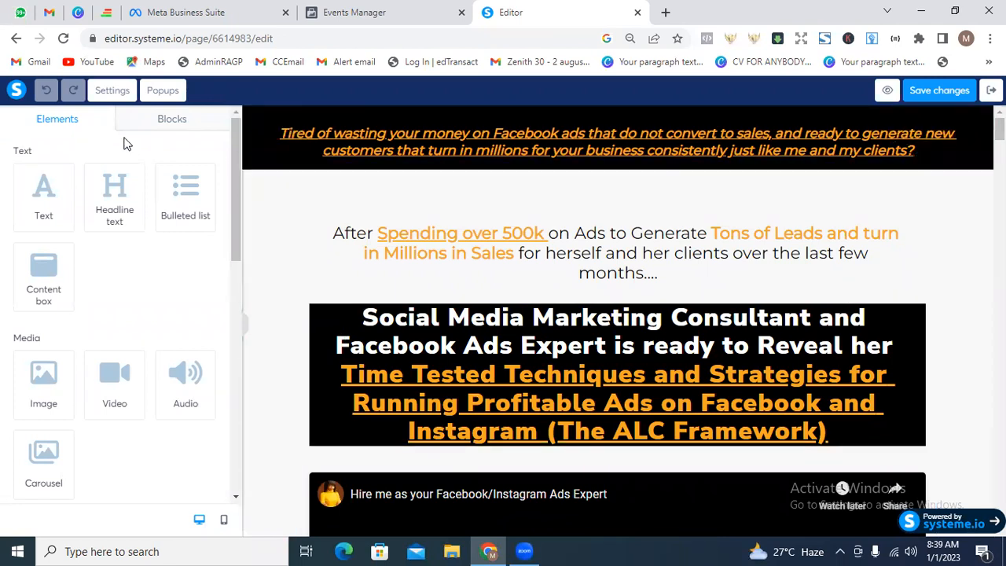
left_click(113, 90)
left_click_drag(237, 141, 227, 422)
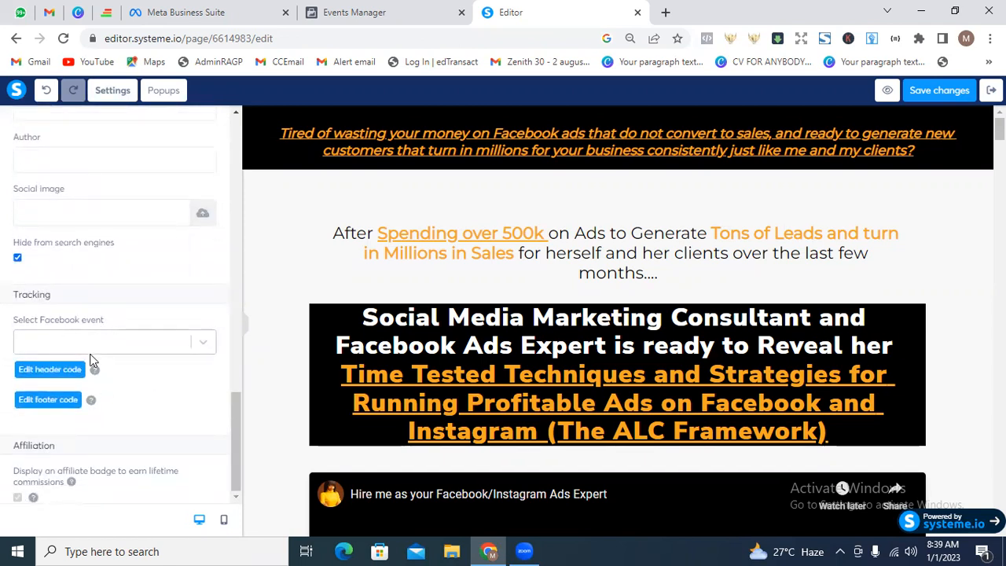
left_click(206, 344)
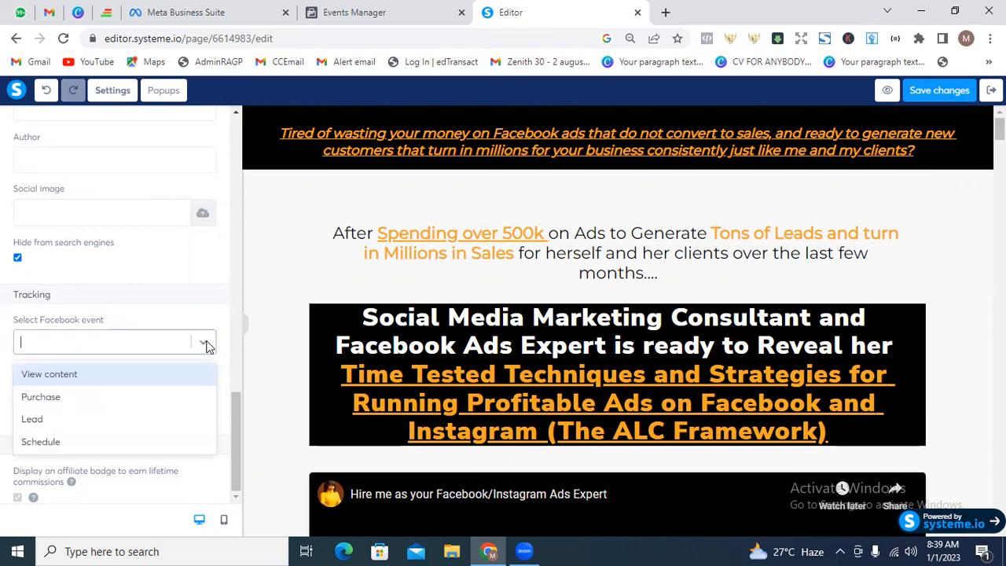
left_click(135, 374)
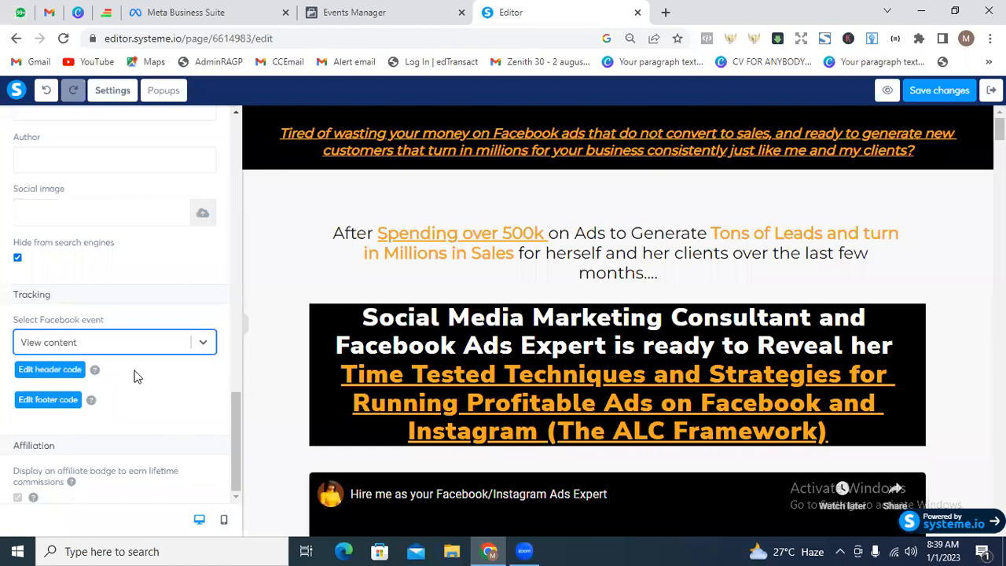
- Copy the Meta Pixel base code again from Events Manager, paste it into the page's header code, and save the code and page
left_click(44, 373)
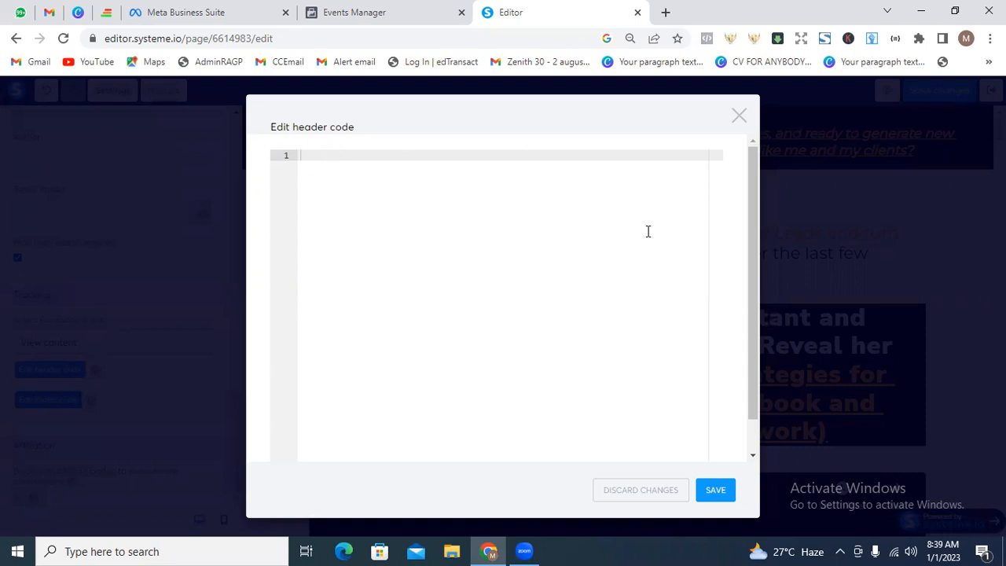
left_click_drag(757, 383, 753, 220)
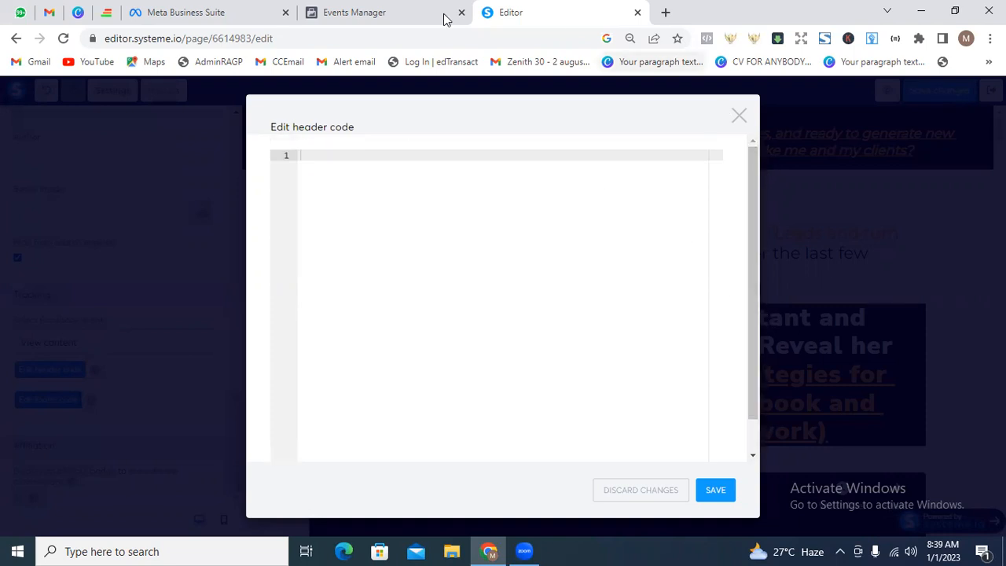
left_click(386, 11)
left_click(408, 365)
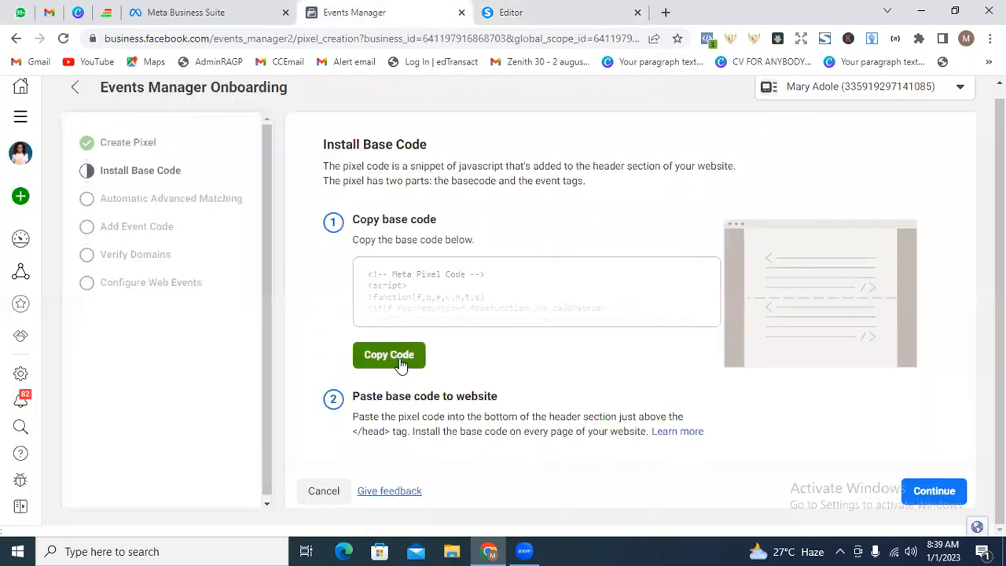
left_click(545, 9)
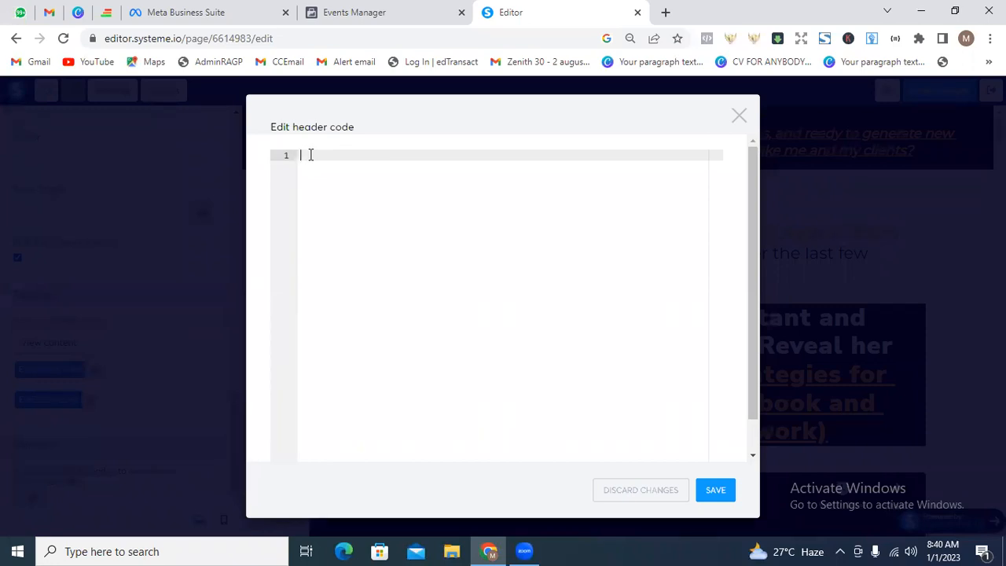
key("ctrl+v")
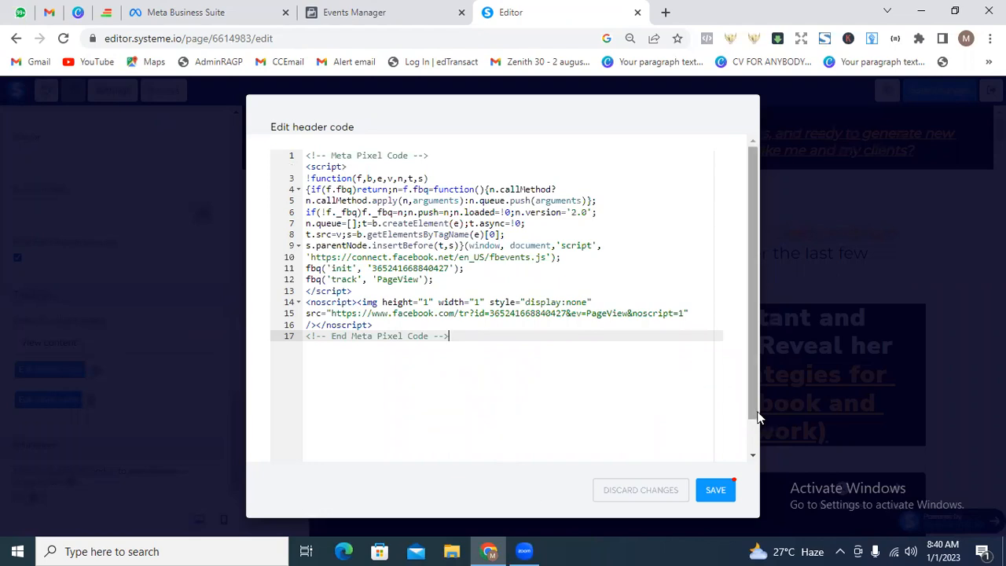
left_click(714, 497)
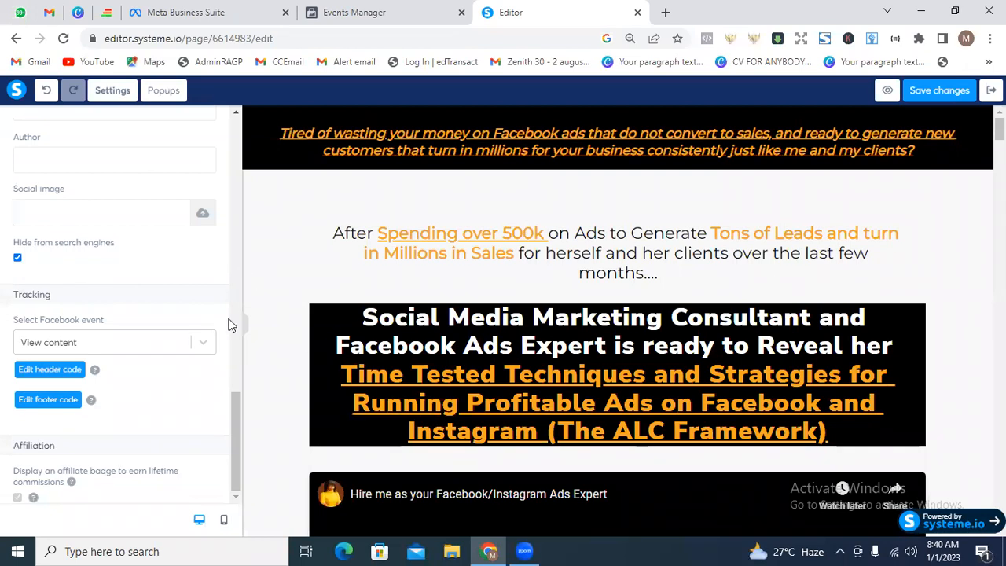
left_click(935, 93)
- Return to the Facebook Ads Sales Page funnel, copy the squeeze page's URL, and open the live page in a new browser tab
left_click(16, 39)
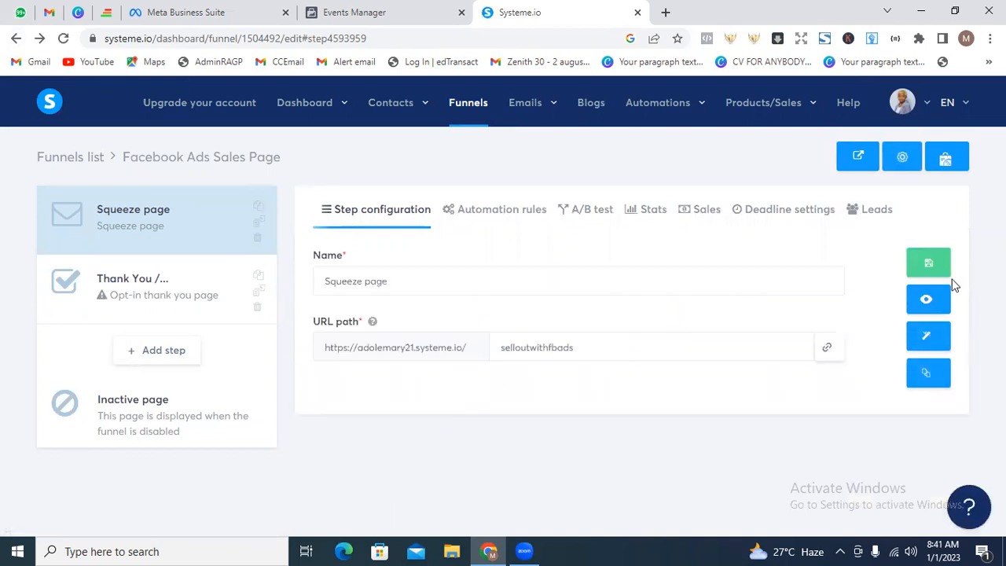
left_click(828, 349)
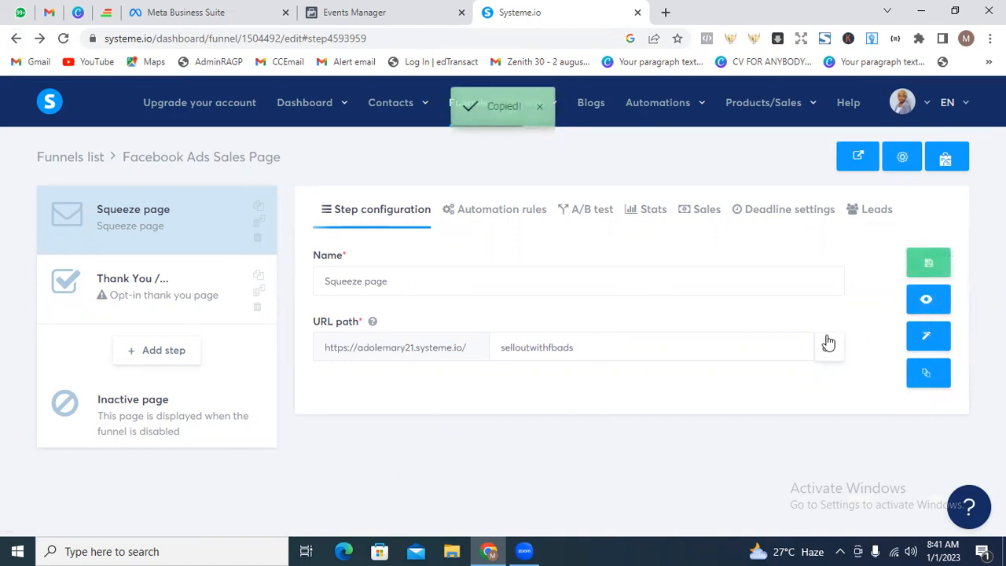
left_click(665, 13)
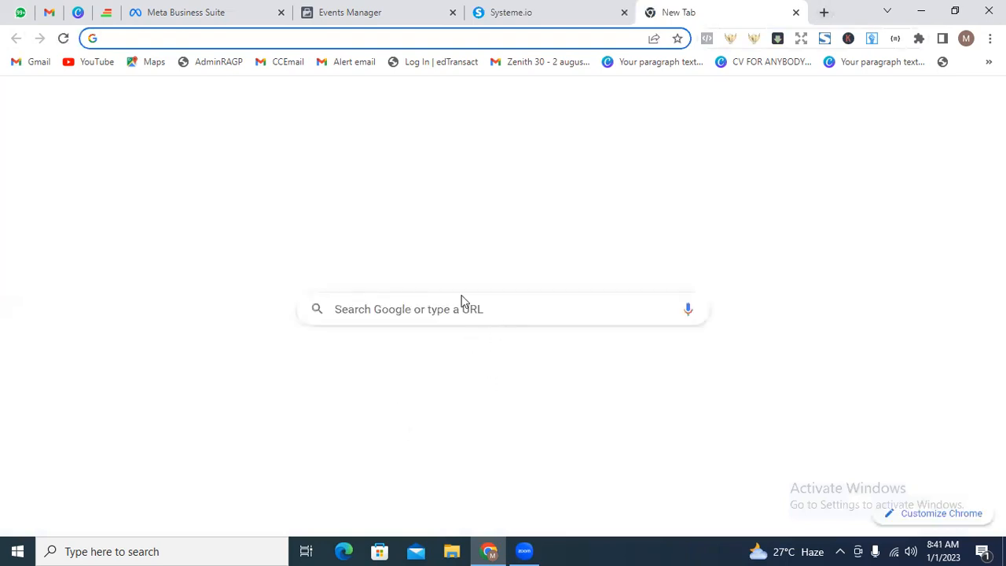
left_click(456, 305)
type("v")
key("BackSpace")
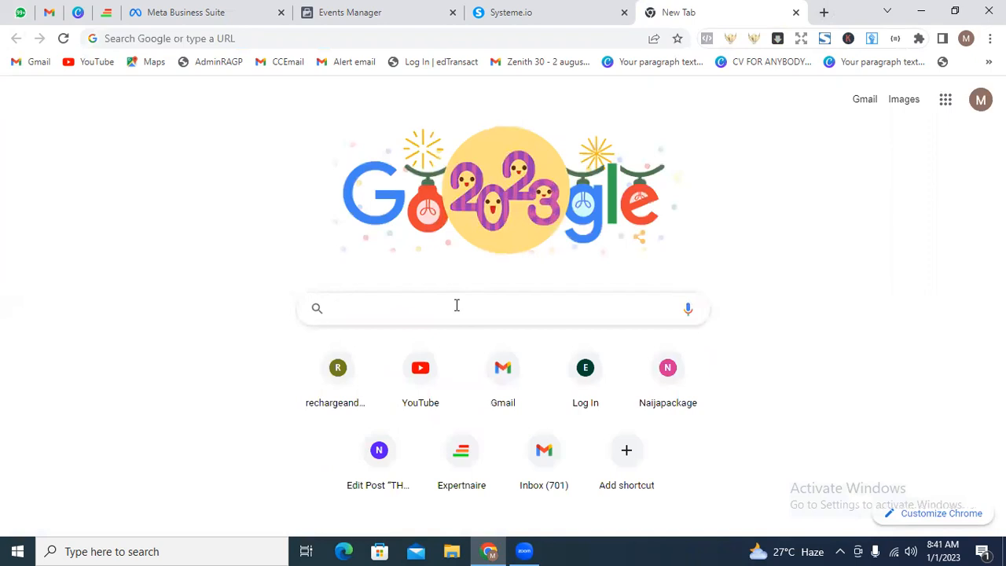
key("ctrl+v")
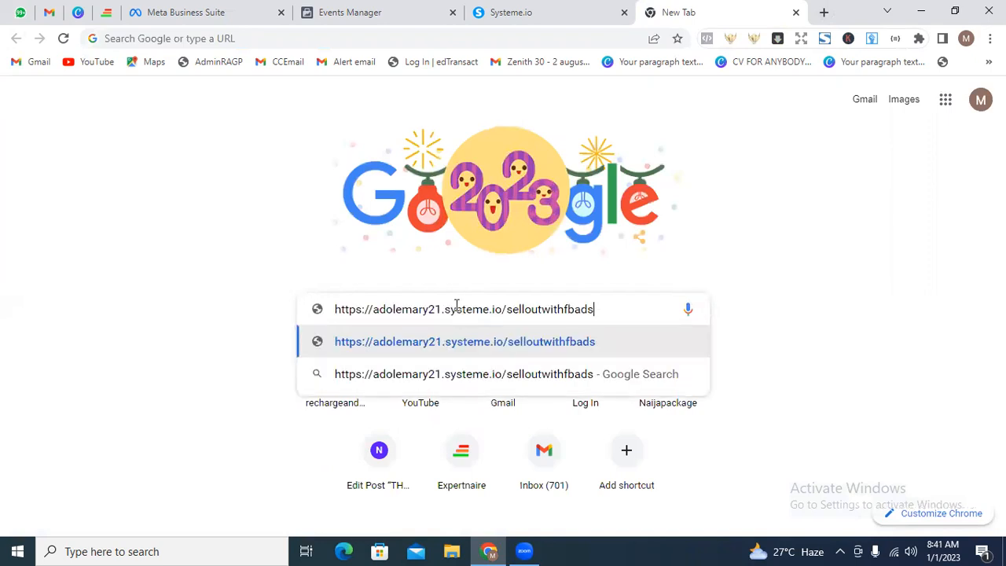
key("Return")
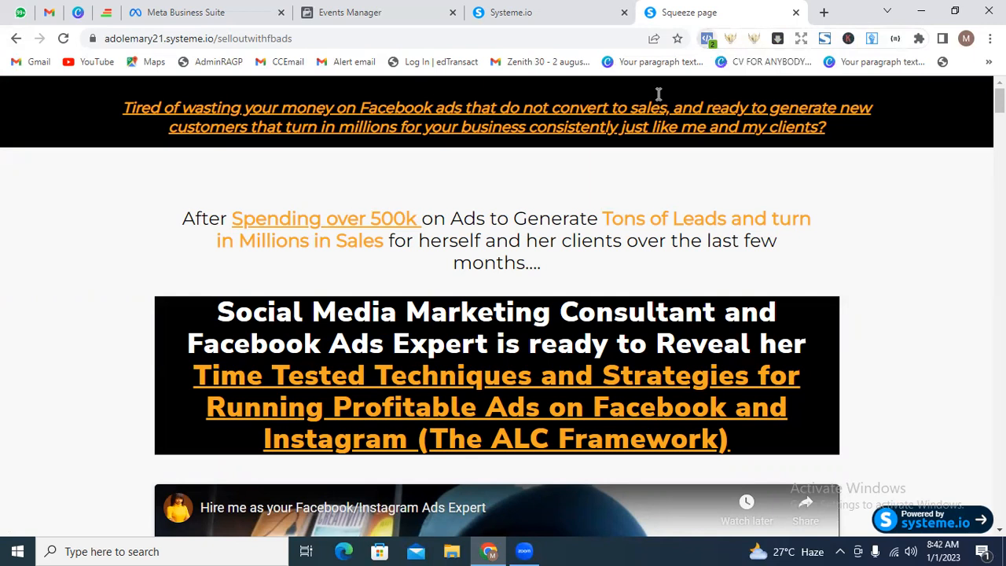
- Inspect the live squeeze page's pixel with Facebook Pixel Helper and return to the base code installation in Events Manager
left_click(707, 38)
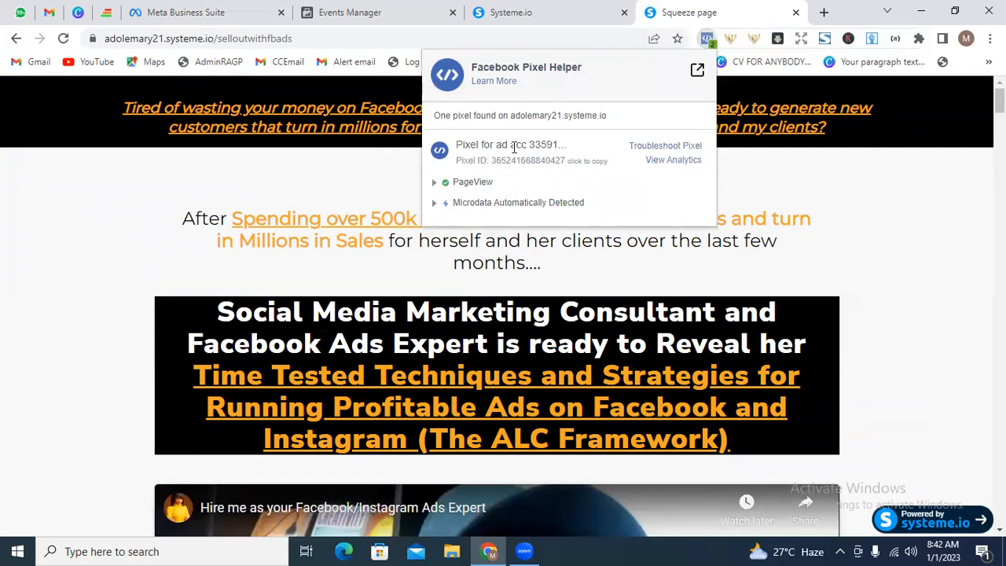
left_click(224, 9)
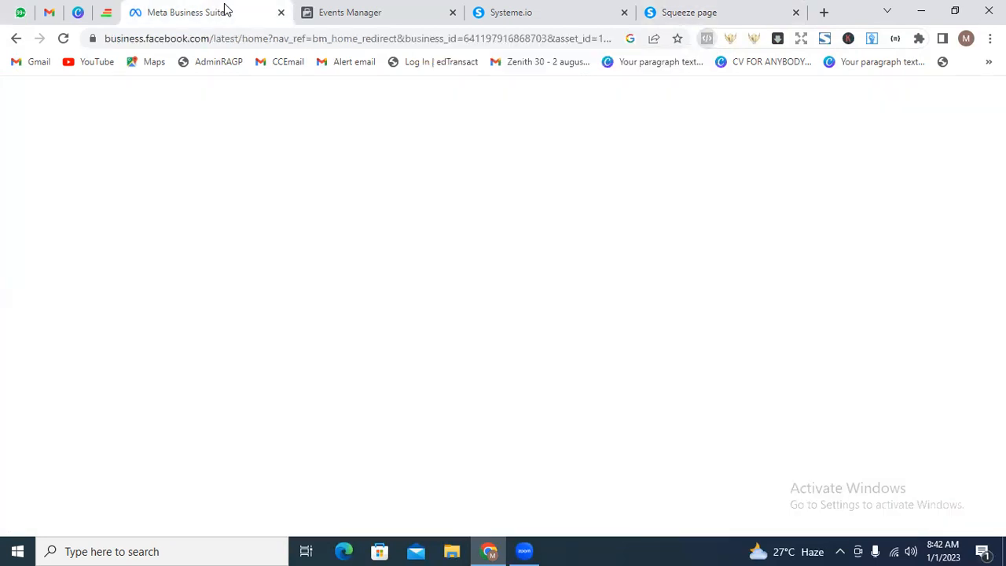
left_click(351, 10)
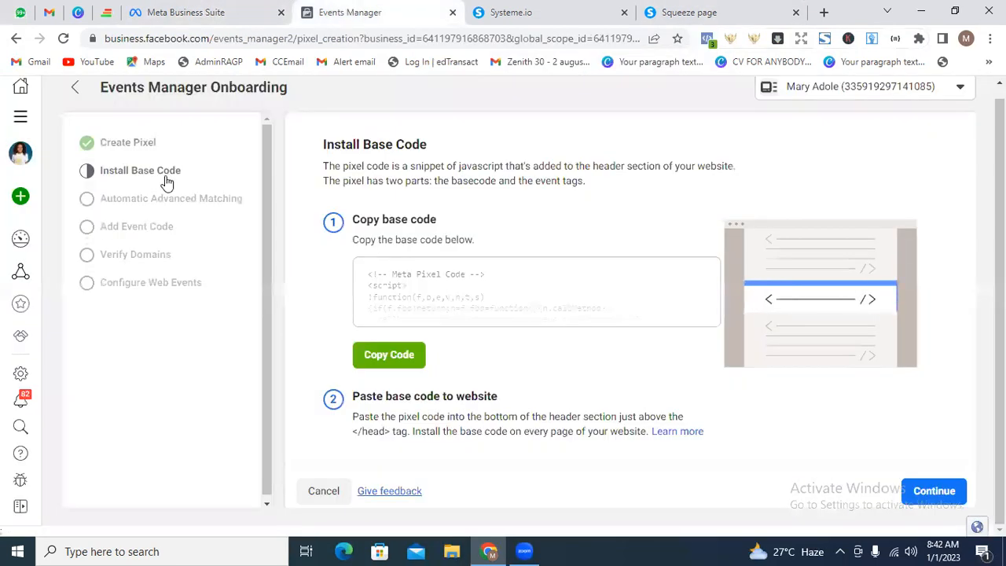
left_click(18, 118)
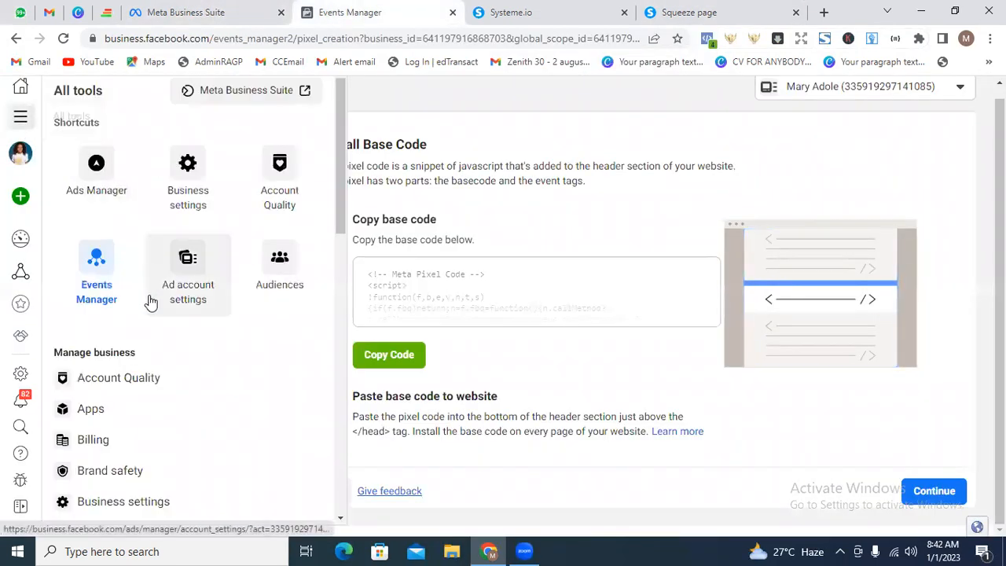
left_click(555, 377)
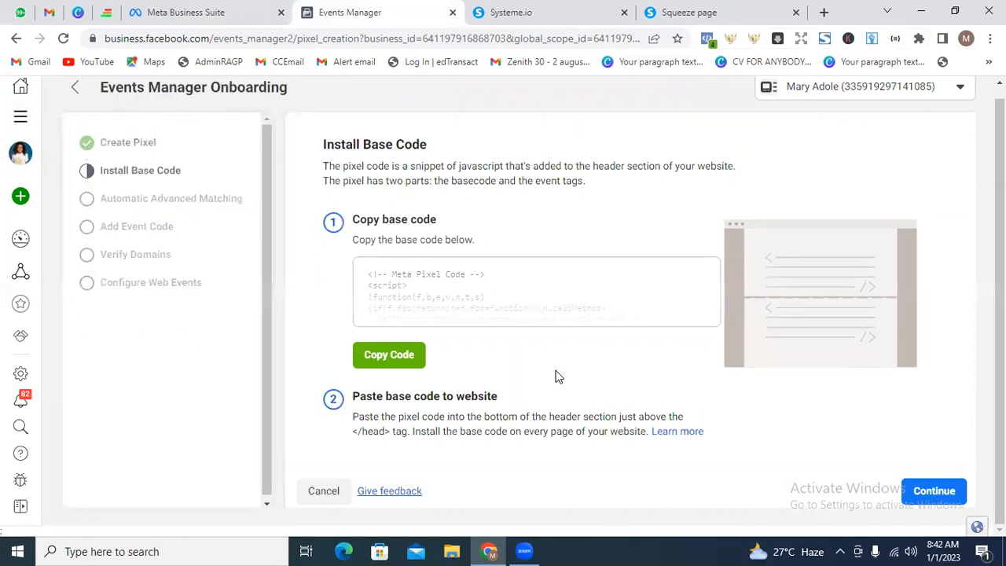
- Complete the base code installation stage and turn on Automatic Advanced Matching for the pixel
left_click(930, 491)
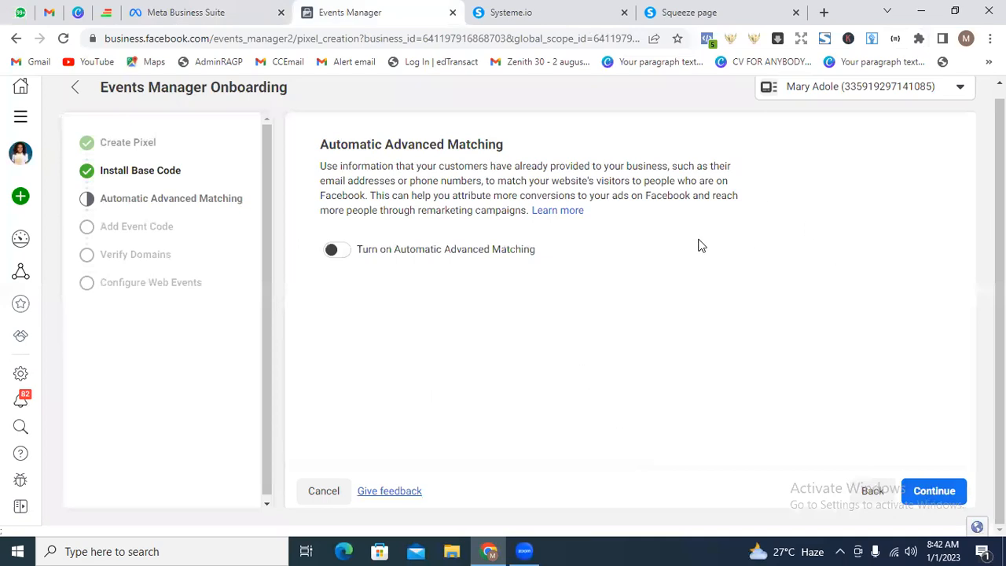
left_click(344, 253)
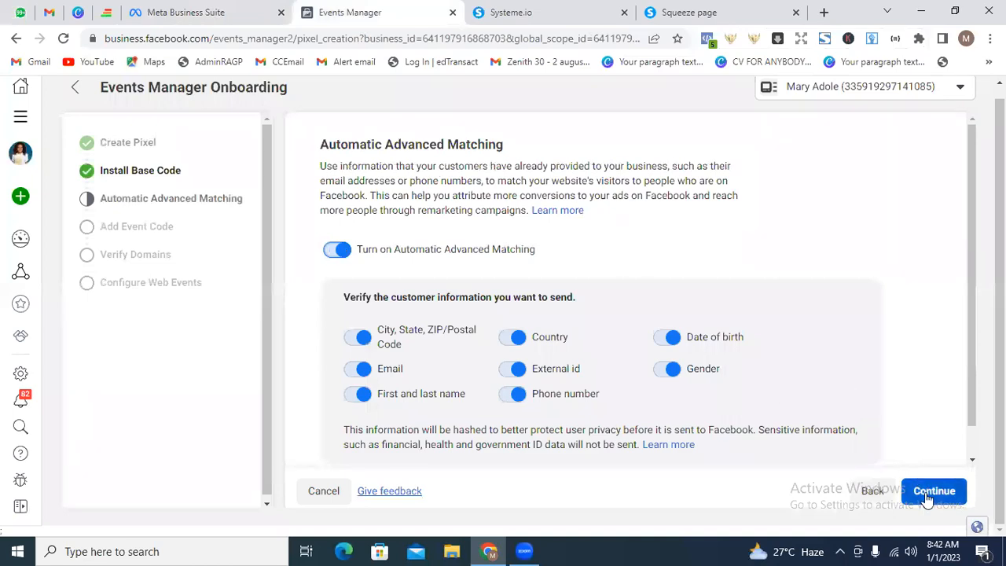
left_click(930, 494)
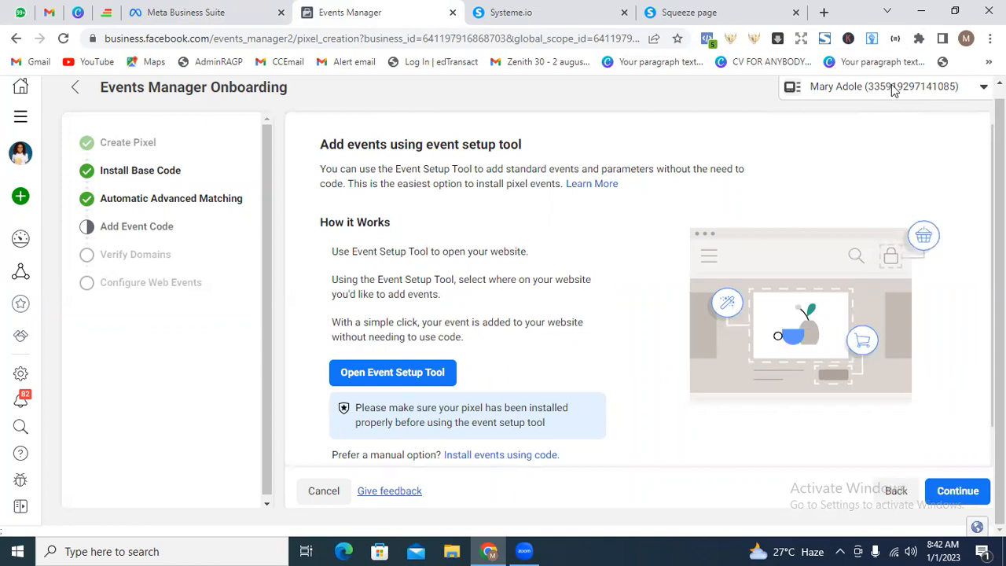
- Compare the pixel reported by Facebook Pixel Helper on the live squeeze page with the selected ad account
left_click(707, 13)
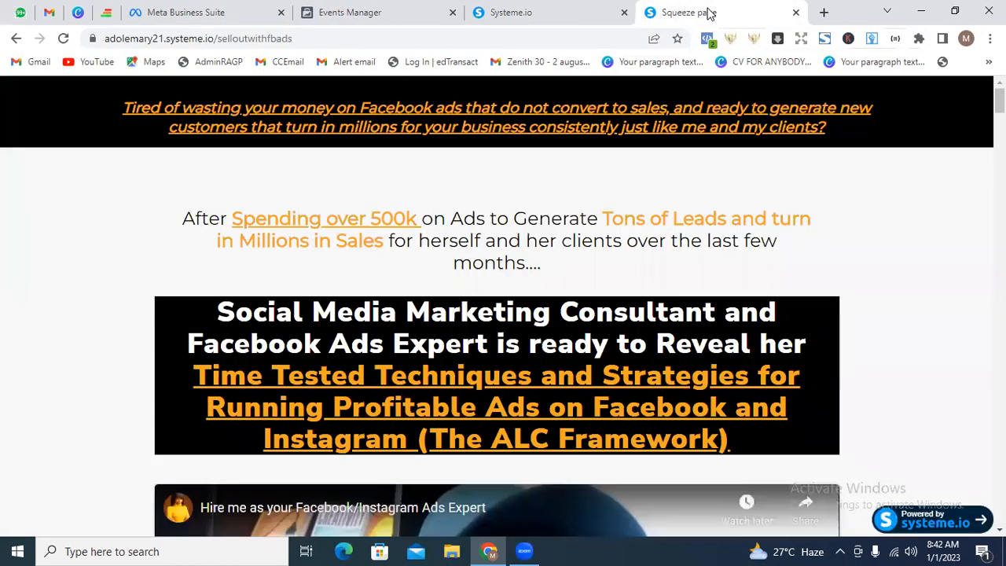
left_click(707, 38)
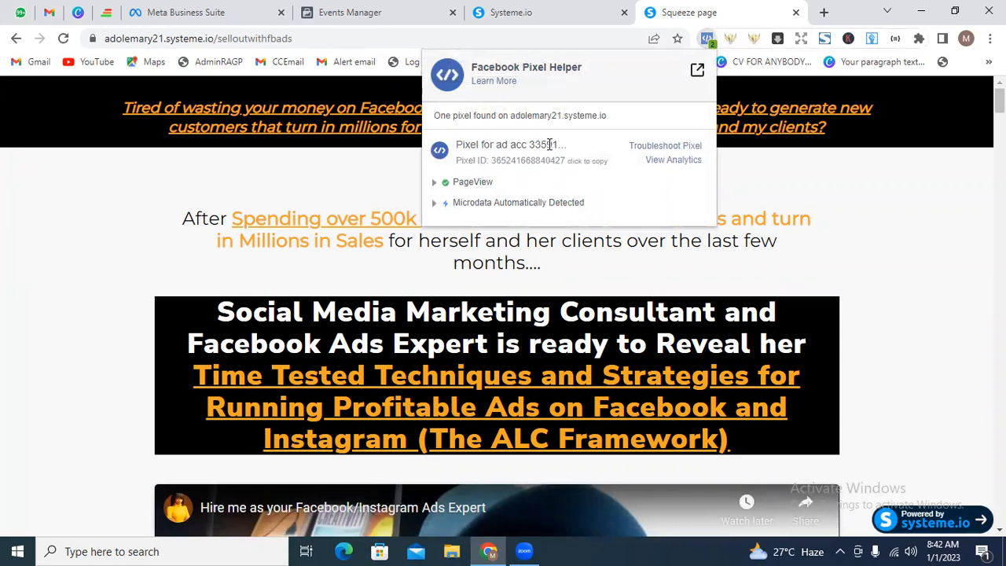
left_click(835, 226)
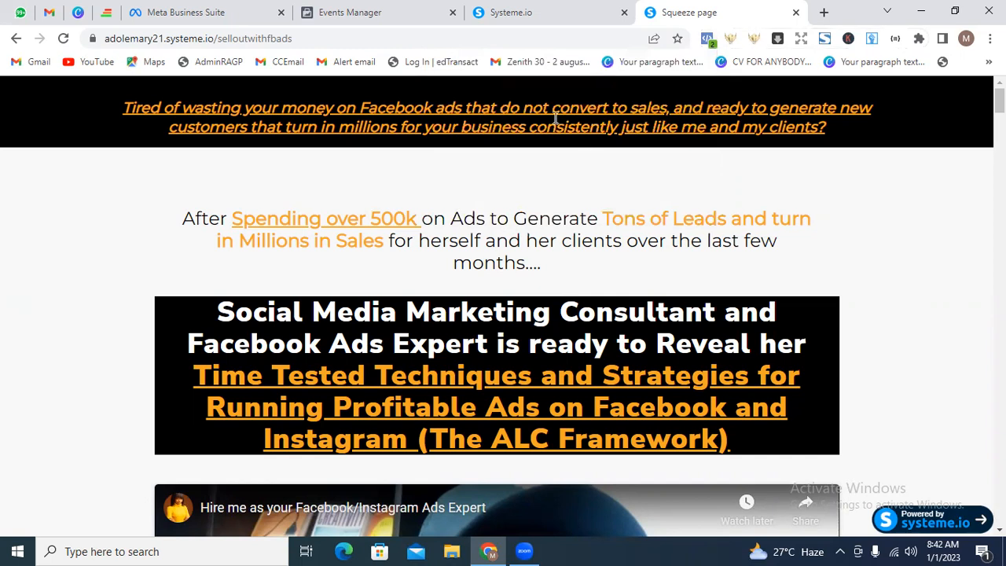
- Finish the Events Manager onboarding without adding event code or verifying domains, and review the received events in the pixel overview
left_click(404, 14)
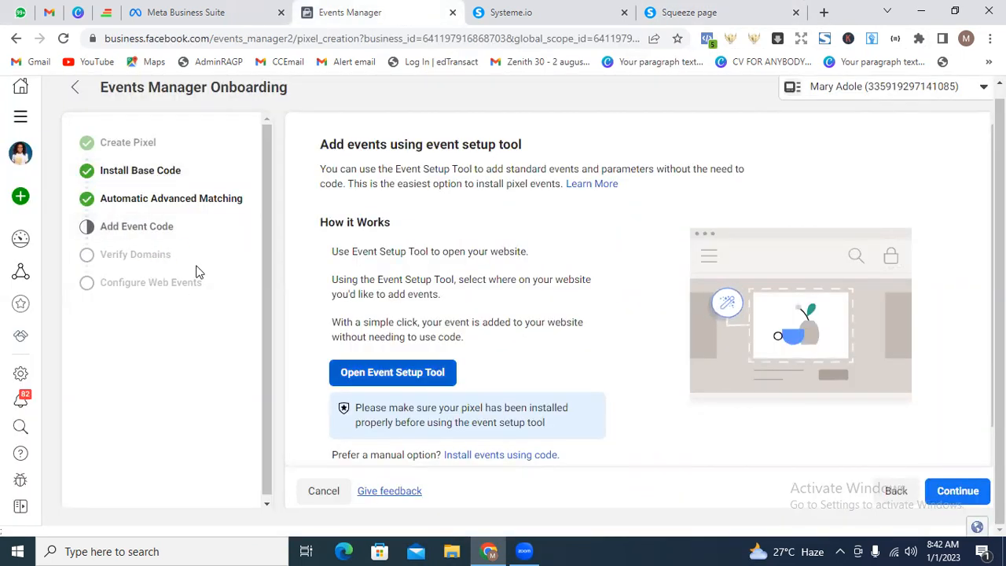
left_click(959, 493)
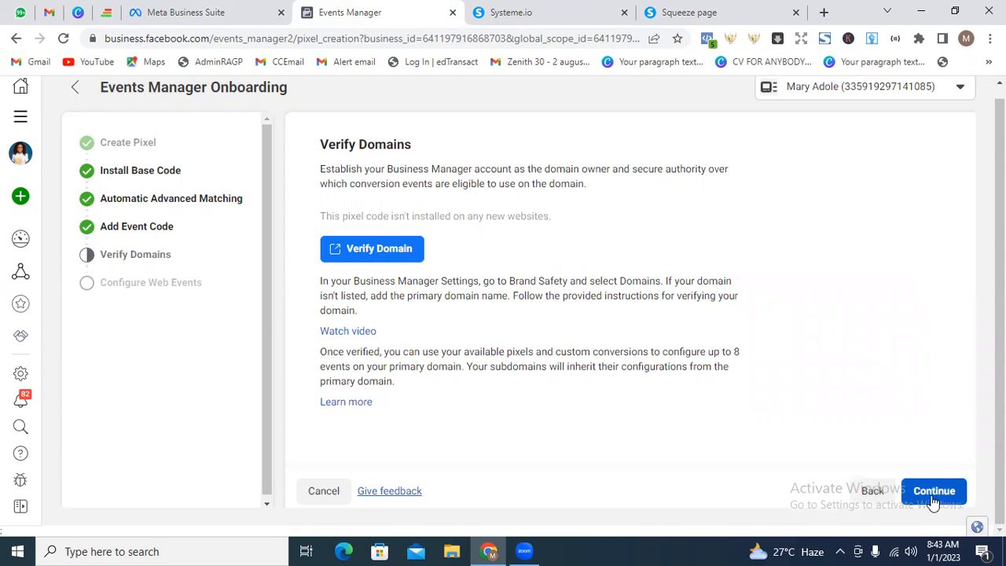
left_click(935, 497)
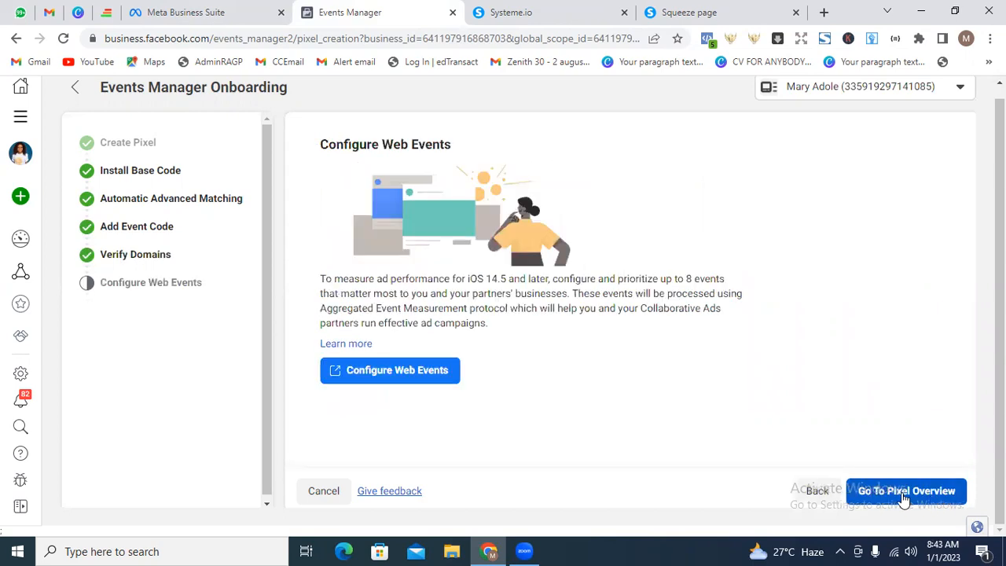
left_click(904, 498)
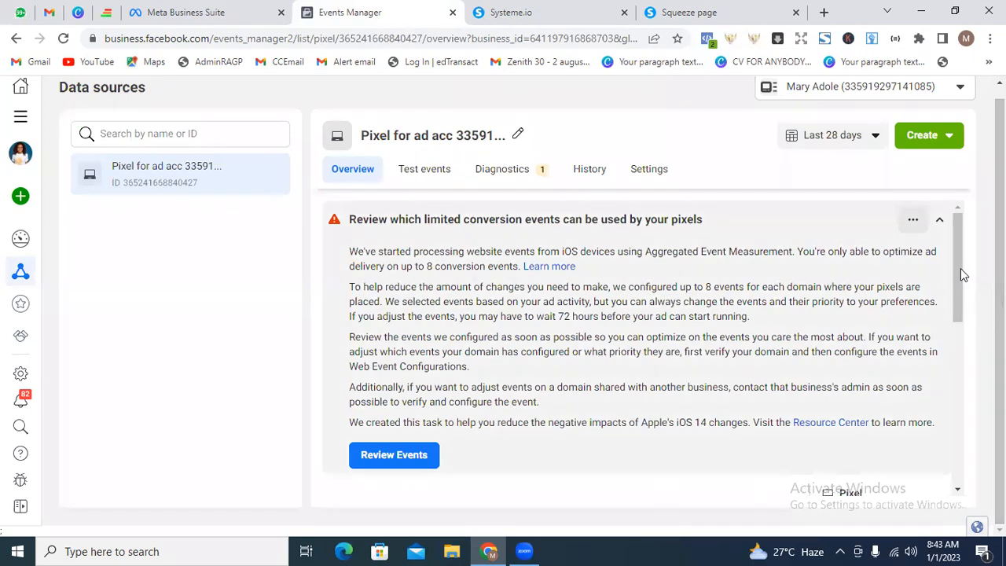
left_click_drag(957, 285, 907, 479)
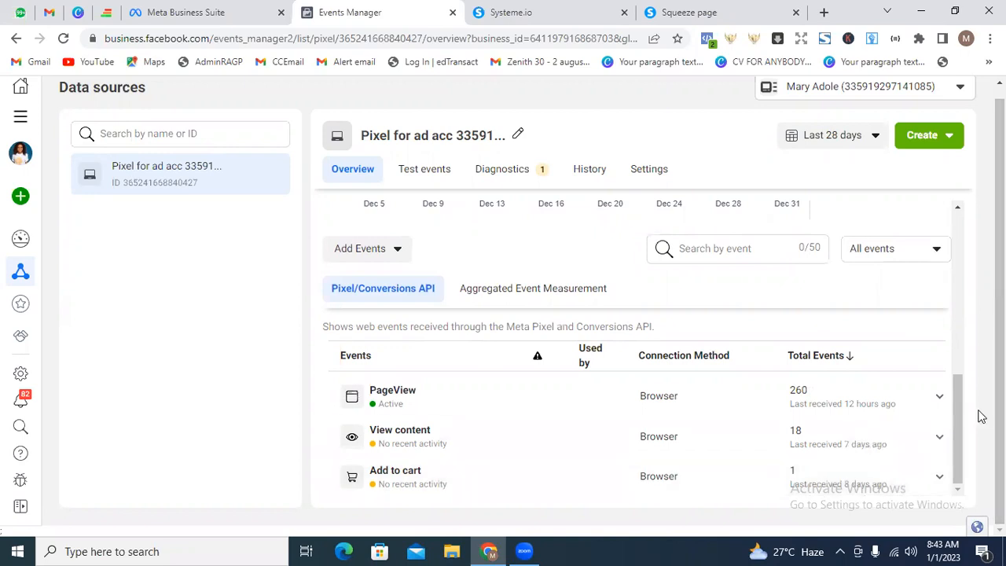
left_click_drag(959, 431, 972, 267)
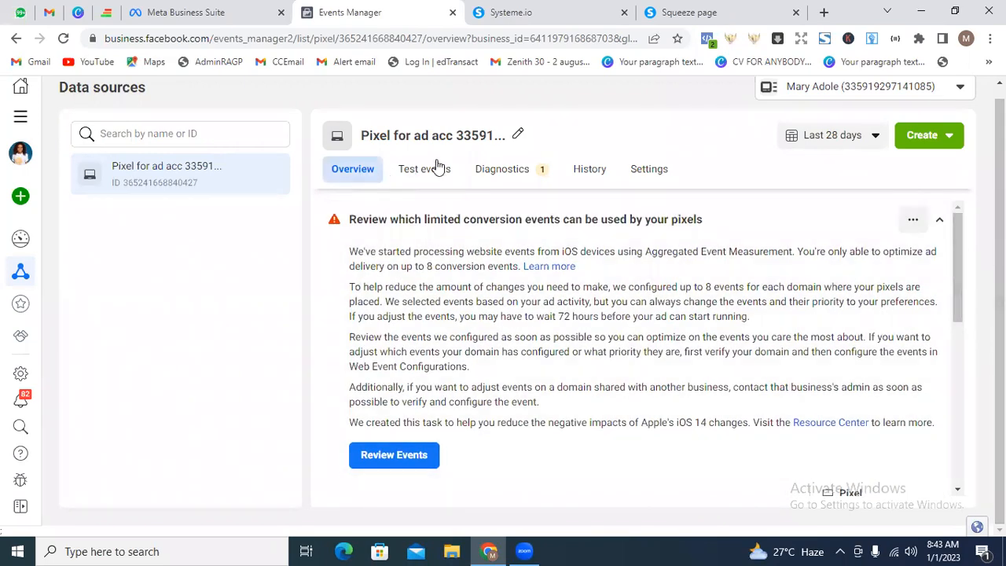
- Start a browser event test for the pixel, using the squeeze page's URL copied from its systeme.io step configuration
left_click(415, 172)
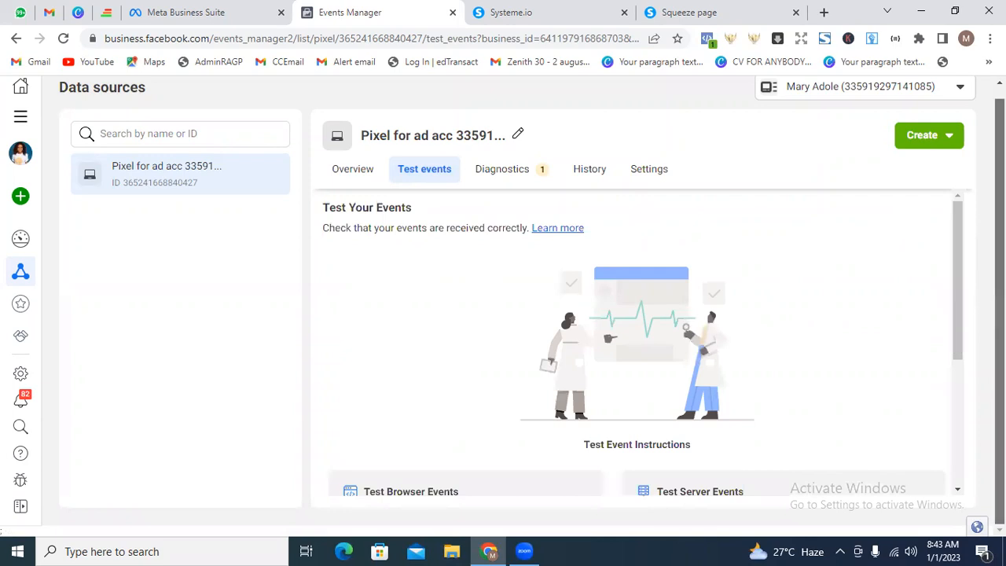
left_click_drag(958, 239, 939, 361)
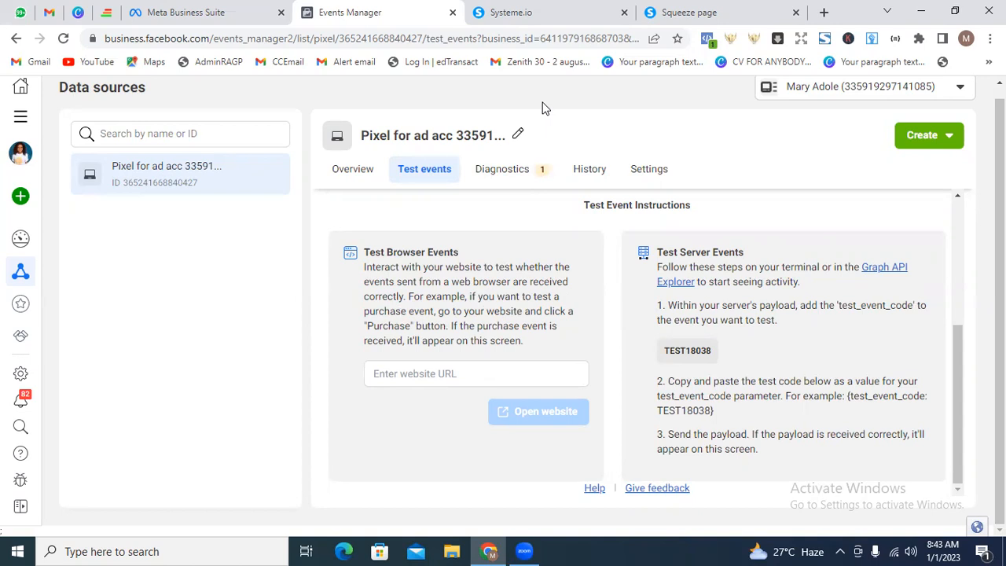
left_click(548, 12)
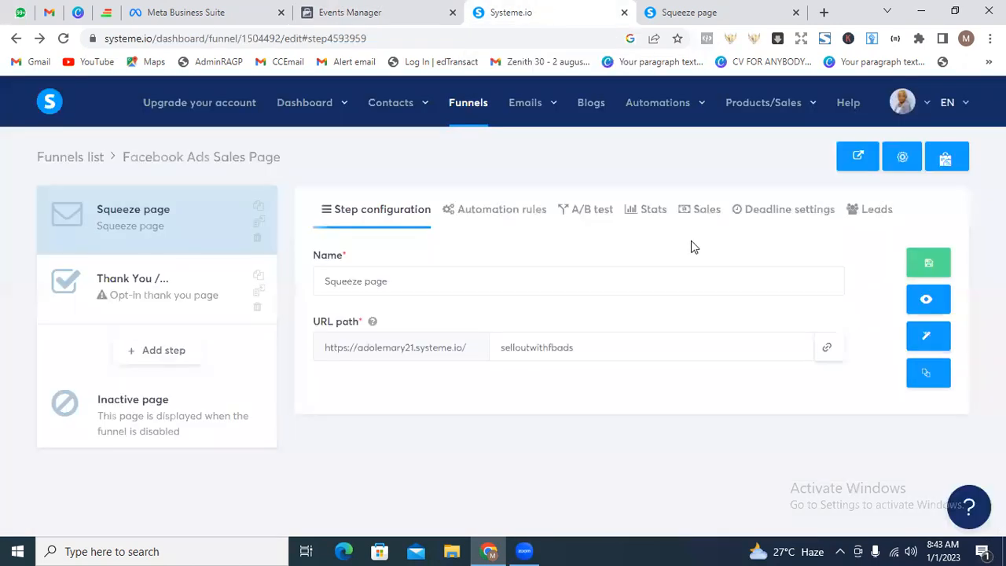
left_click(831, 349)
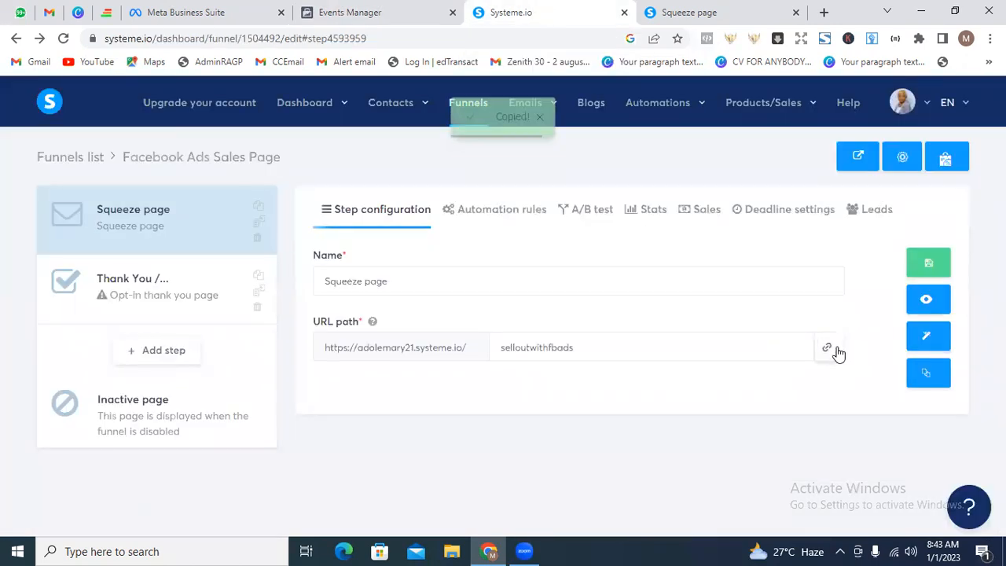
left_click(412, 10)
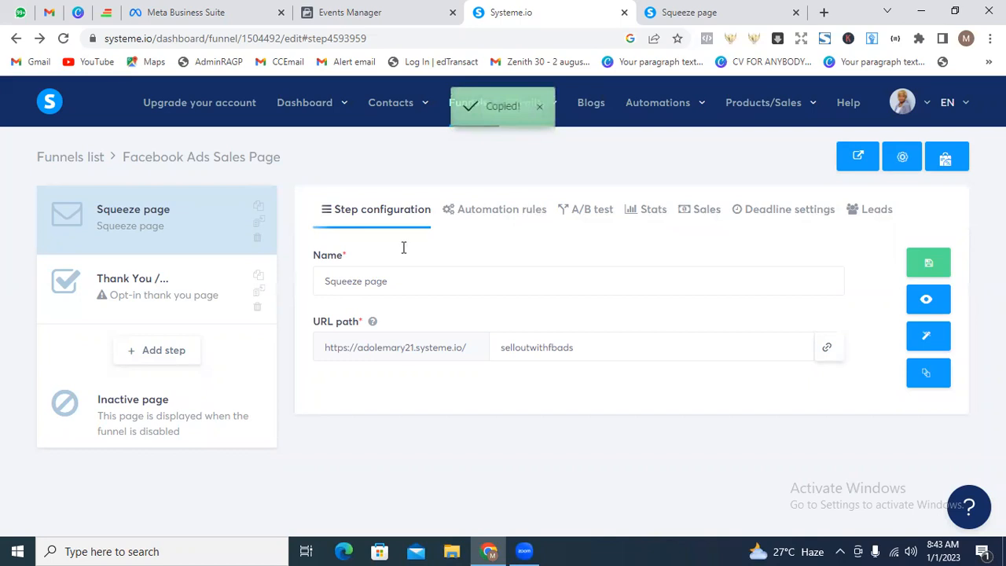
left_click(403, 376)
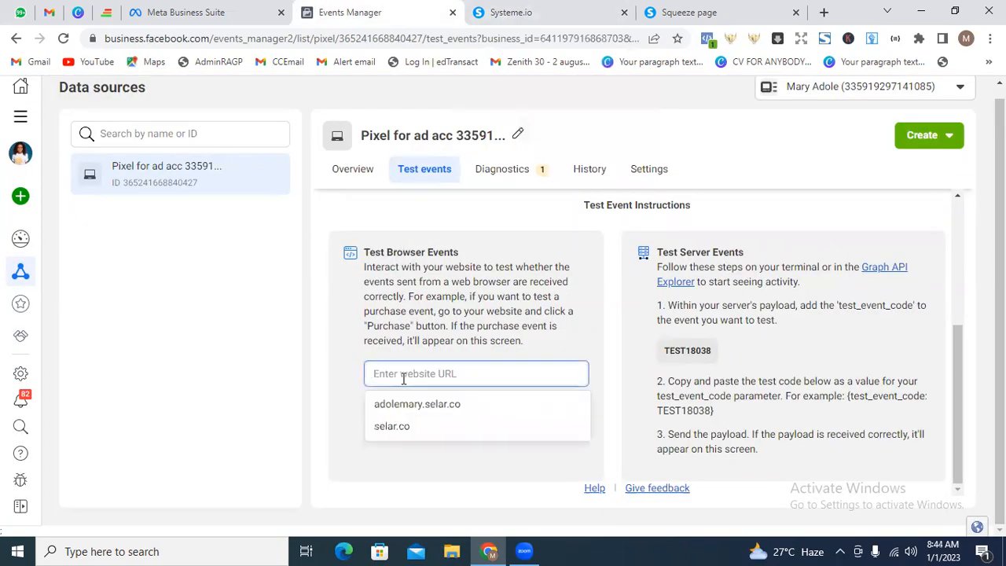
key("ctrl+v")
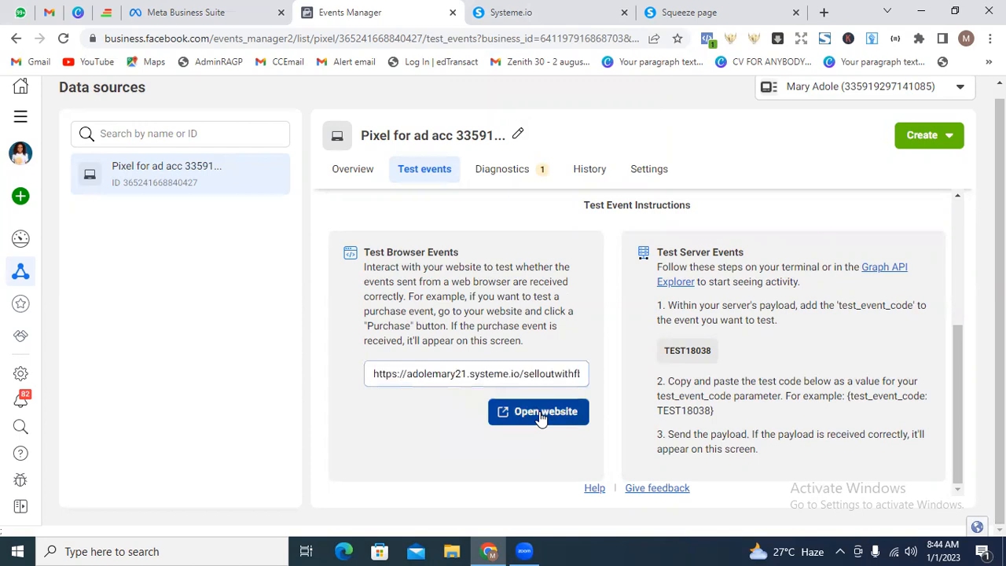
left_click(540, 416)
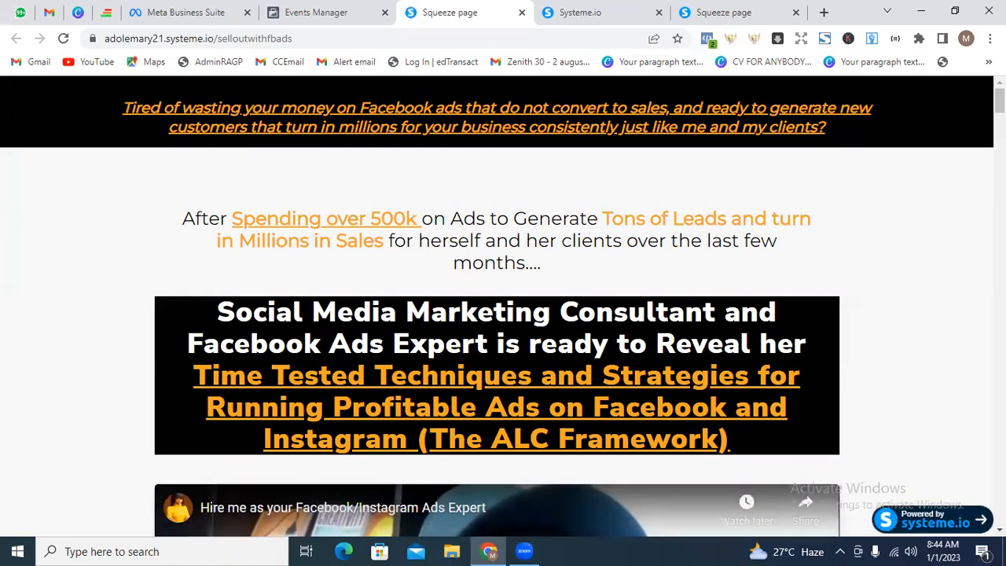
mouse_move(1000, 101)
left_mouse_down()
mouse_move(999, 152)
mouse_move(999, 100)
left_mouse_up()
- Return to Events Manager and refresh the pixel's test events to check the activity received from the squeeze page
left_click(314, 12)
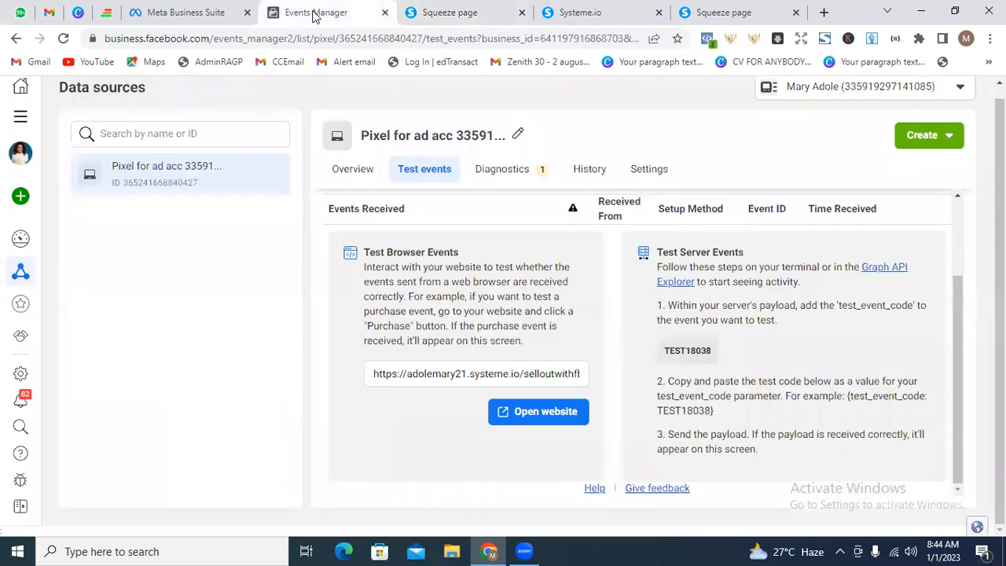
left_click(430, 183)
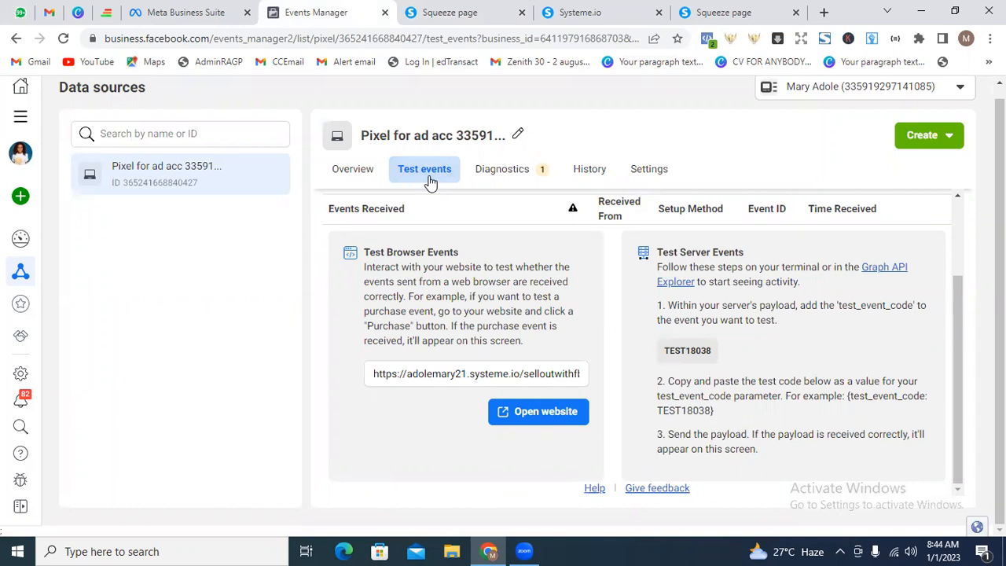
left_click(64, 39)
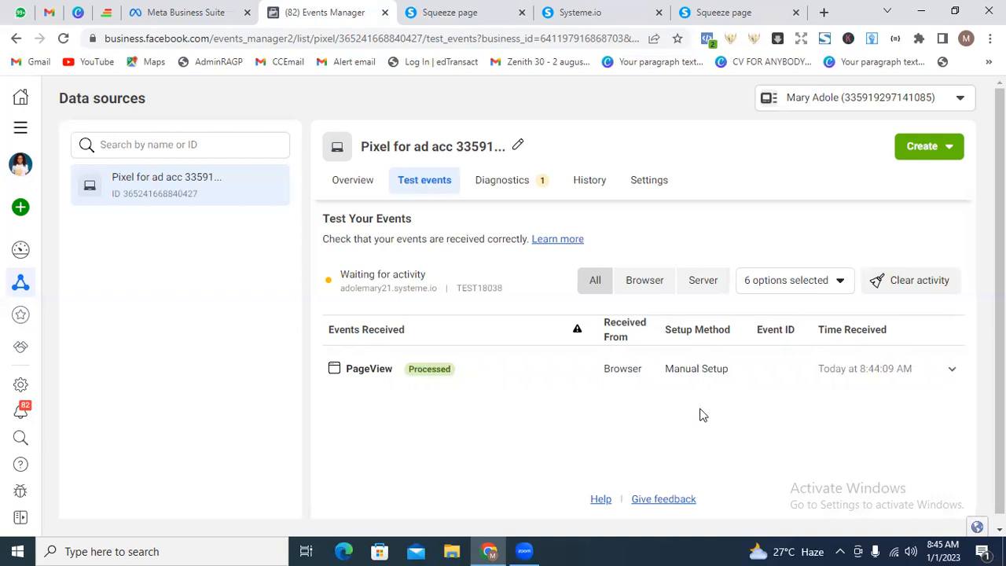
- Look through the live squeeze page's sales copy, from the headline downwards and back to the beginning
left_click(594, 13)
left_click(718, 13)
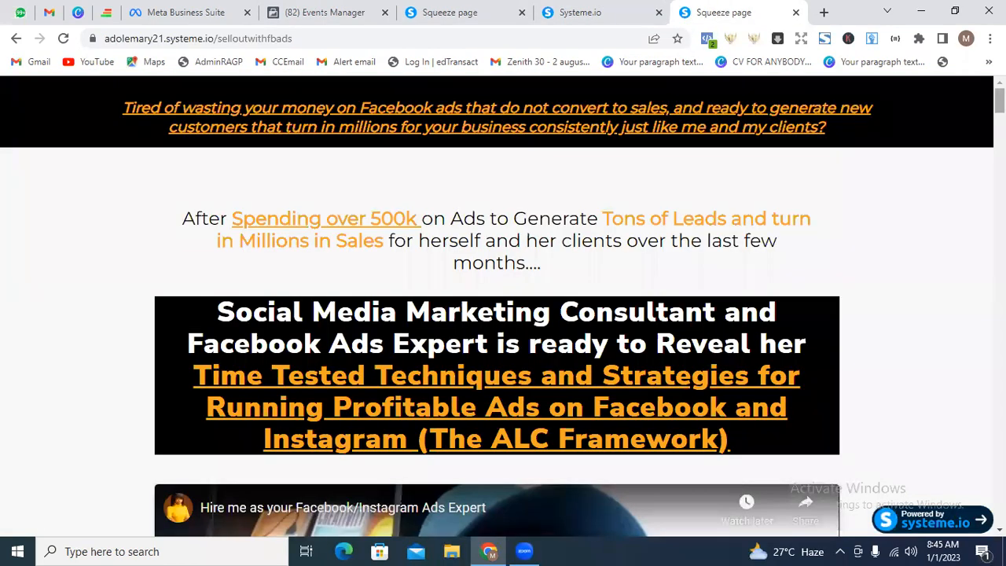
scroll(503, 306, "down", 20)
scroll(503, 306, "up", 10)
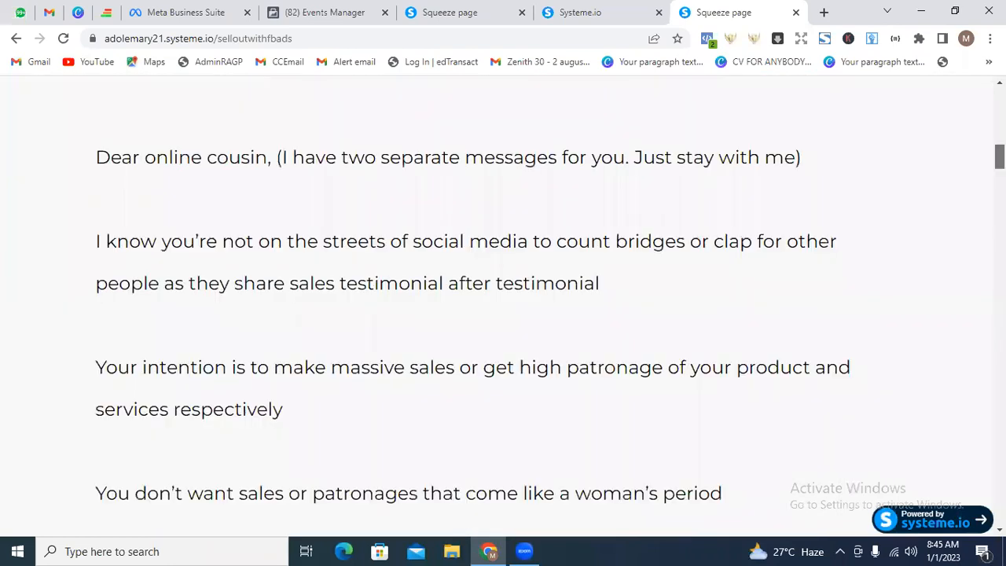
scroll(503, 306, "up", 5)
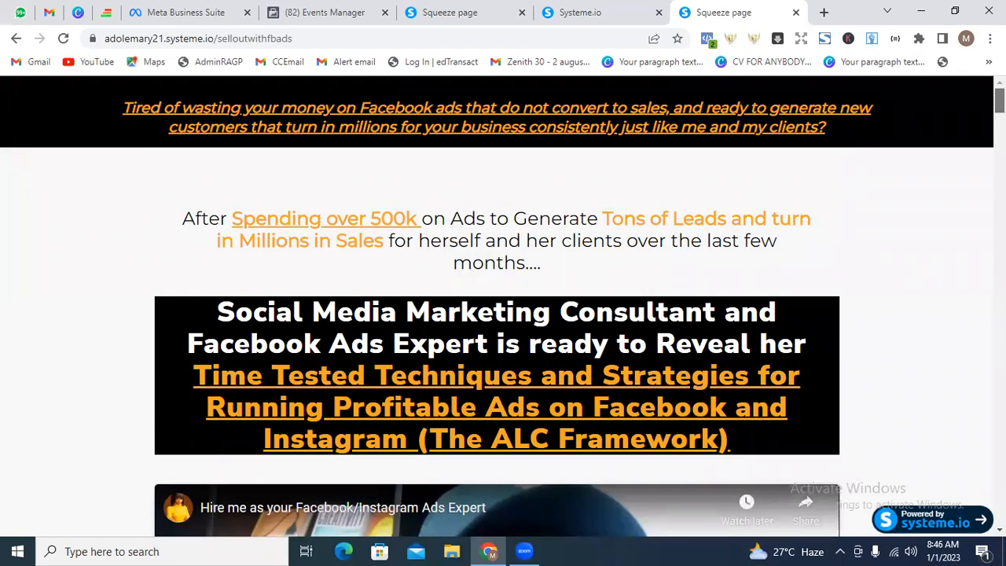
scroll(504, 306, "down", 15)
scroll(975, 386, "down", 20)
scroll(963, 490, "up", 20)
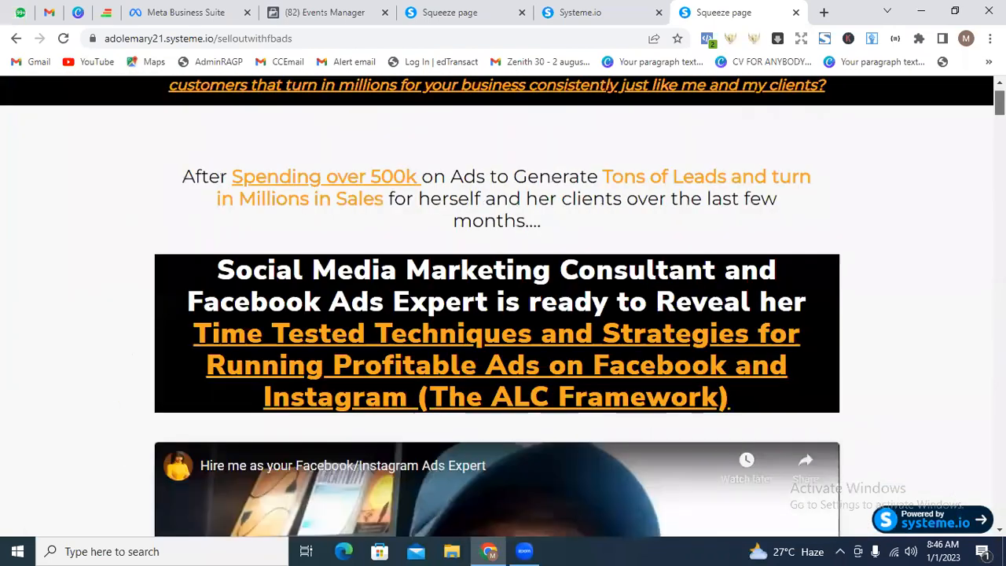
scroll(503, 306, "up", 1)
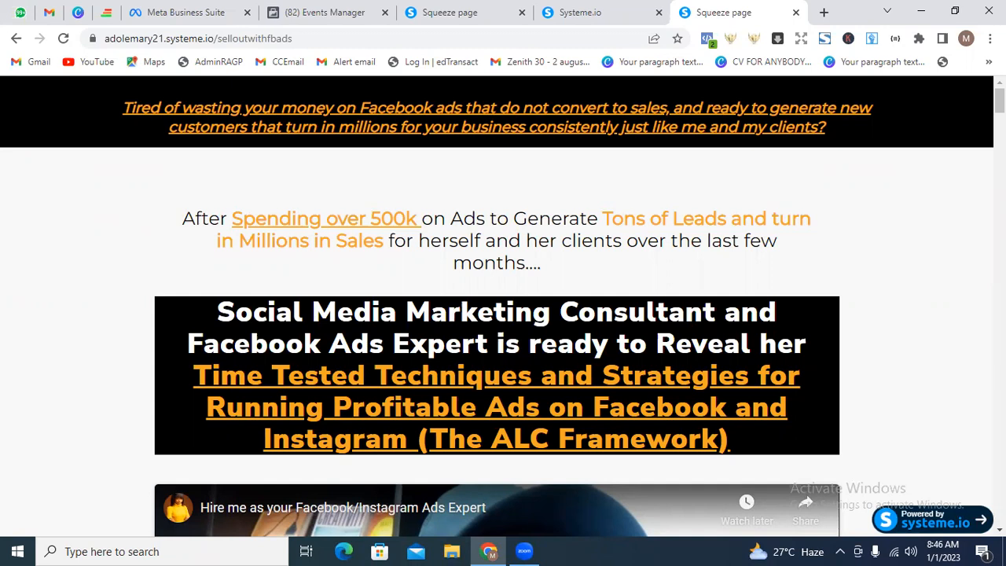
- From the pixel's overview in Events Manager, add events from the pixel by opening the squeeze page URL in the Event Setup Tool
left_click(461, 12)
left_click(295, 10)
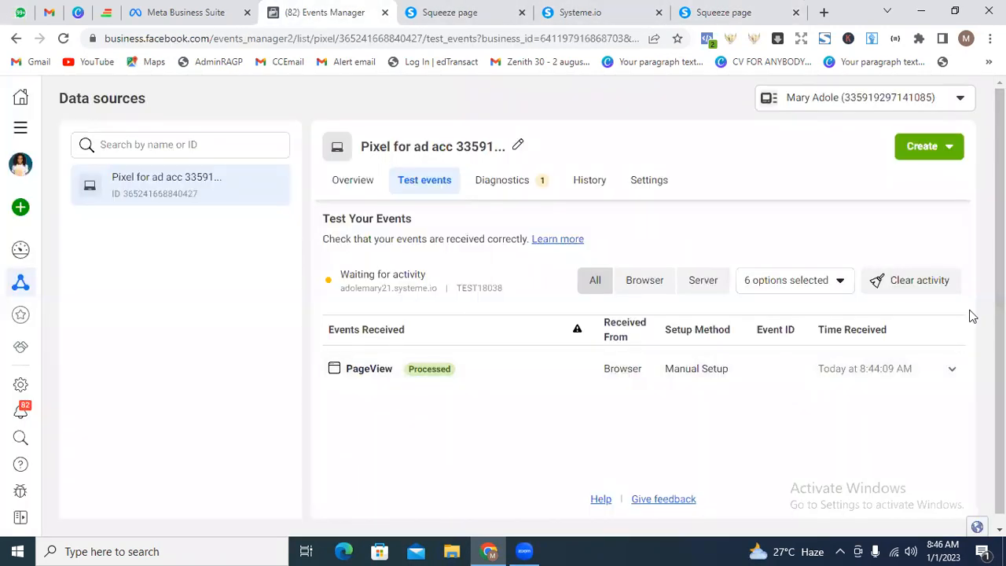
left_click(350, 195)
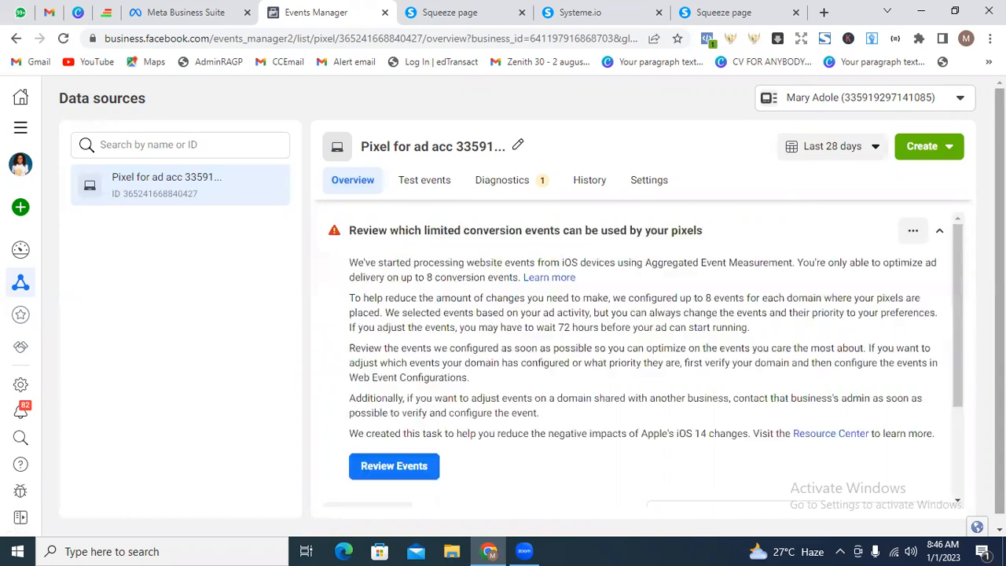
left_click_drag(956, 259, 533, 363)
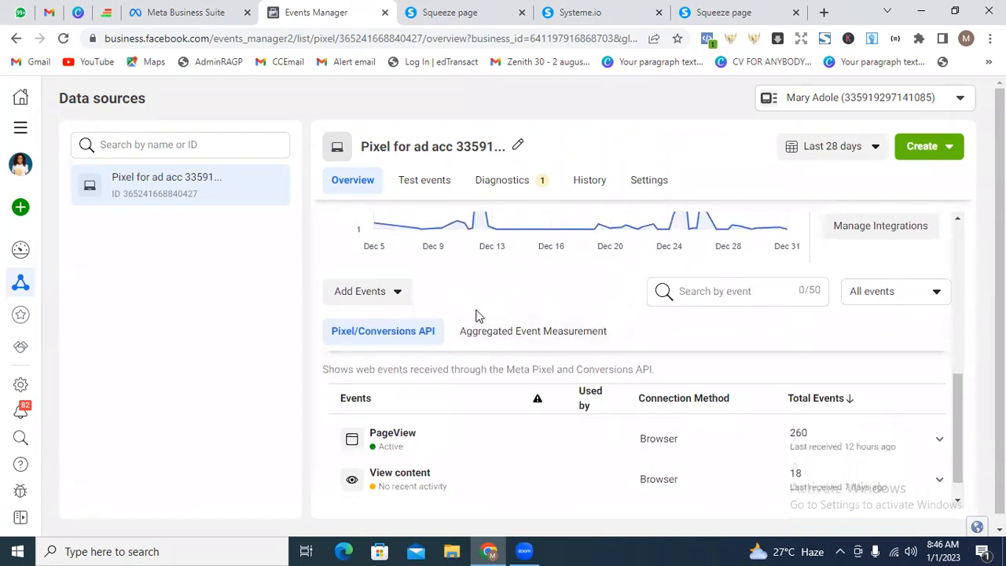
left_click(394, 297)
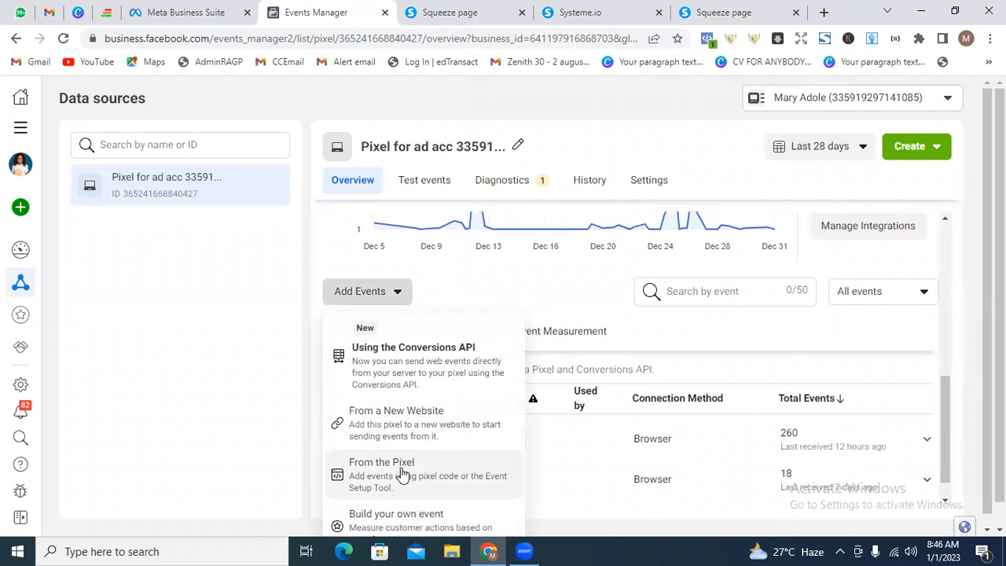
left_click(454, 485)
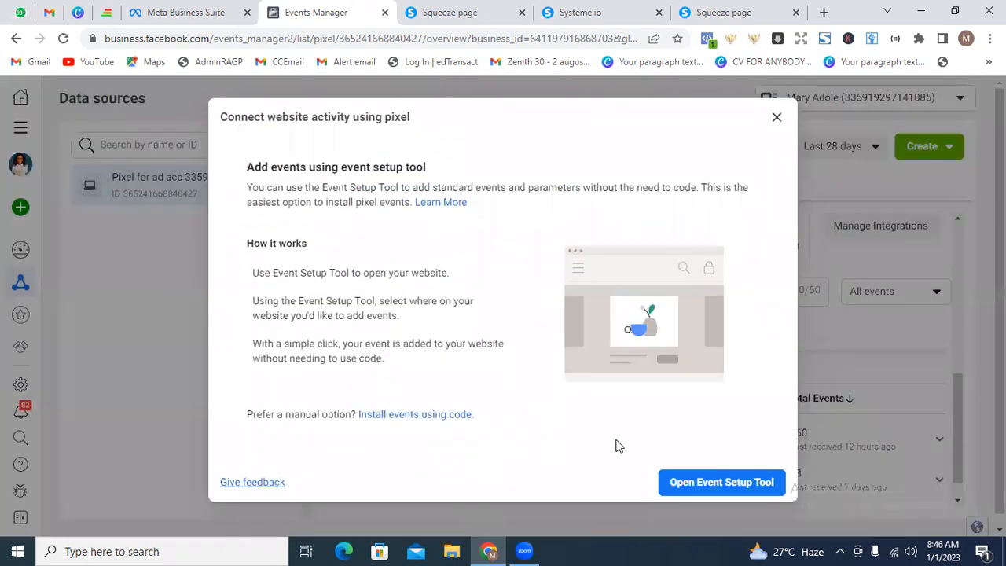
left_click(708, 483)
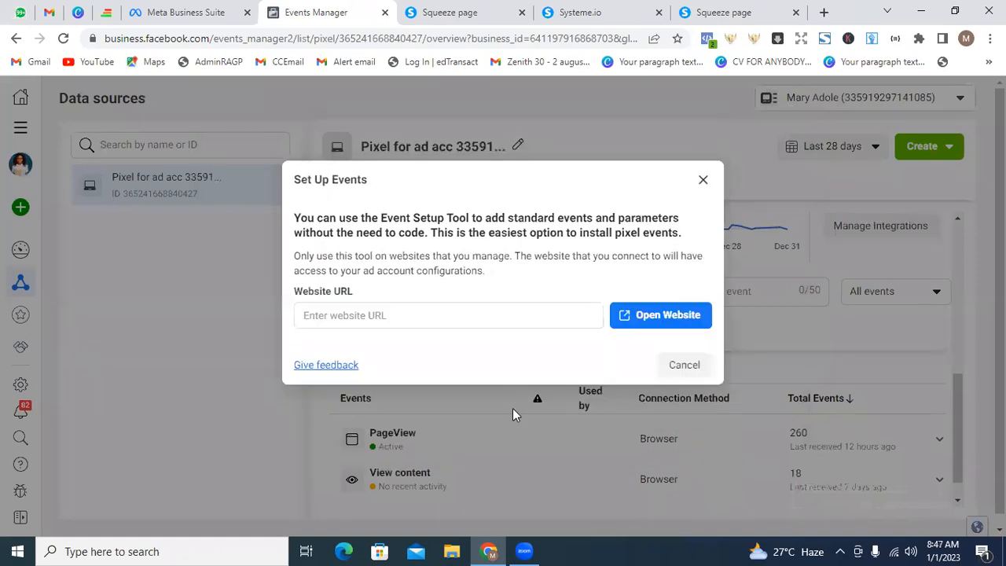
left_click(445, 321)
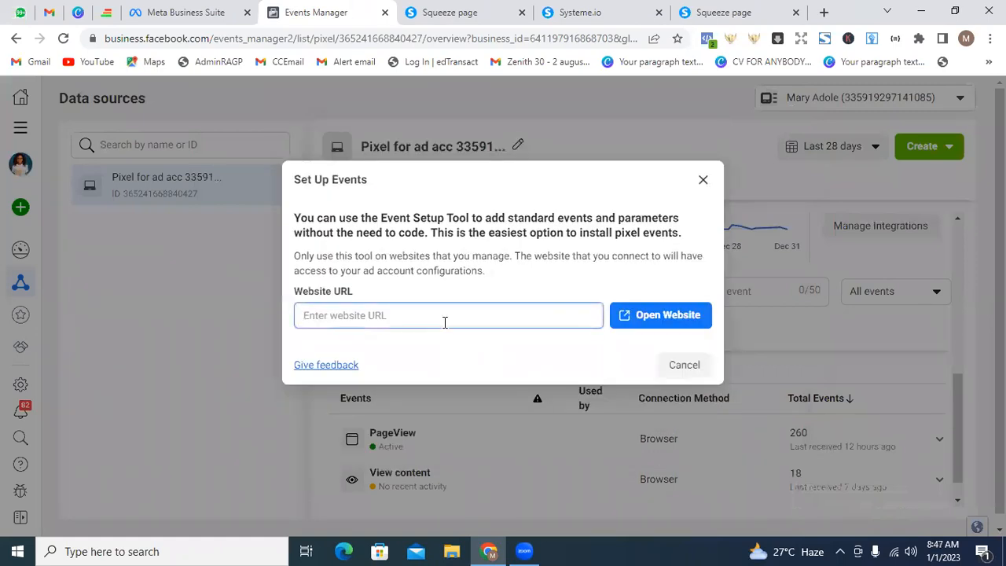
key("ctrl+v")
left_click(657, 316)
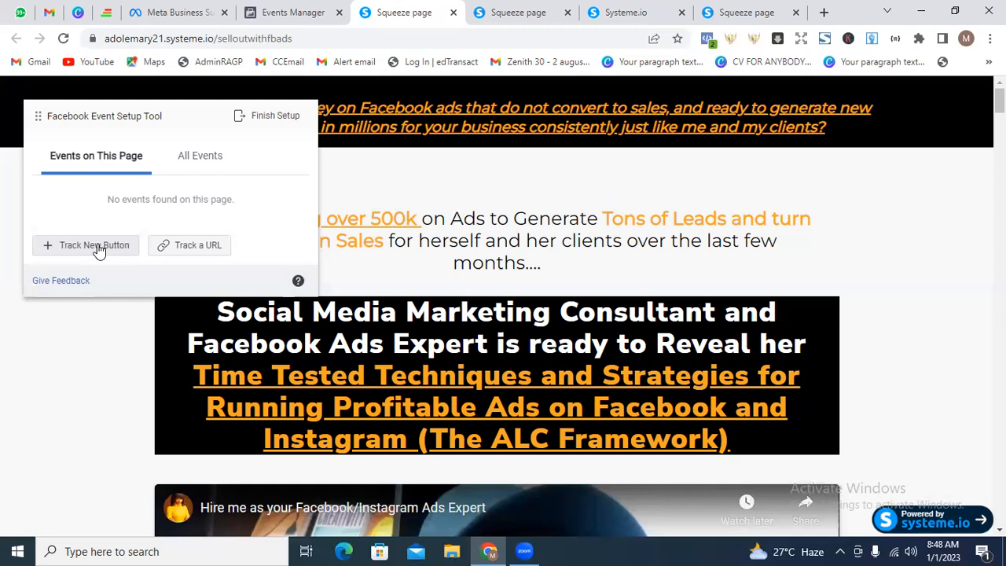
- Track the squeeze page's "GET THE ALC FRAMEWORK NOW" button as a Lead event, without choosing a value option
left_click(95, 247)
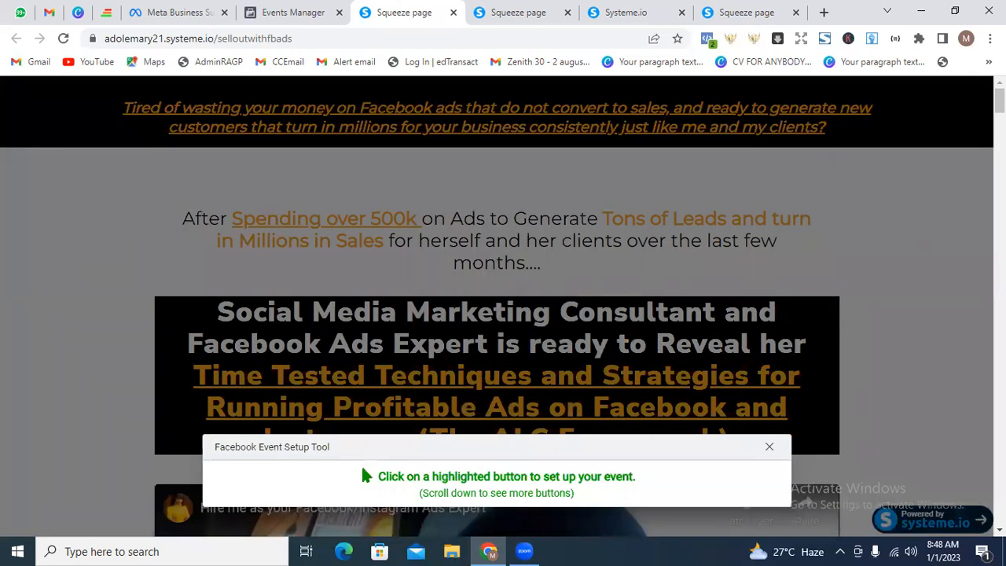
scroll(365, 475, "down", 10)
scroll(365, 476, "down", 15)
scroll(979, 346, "down", 15)
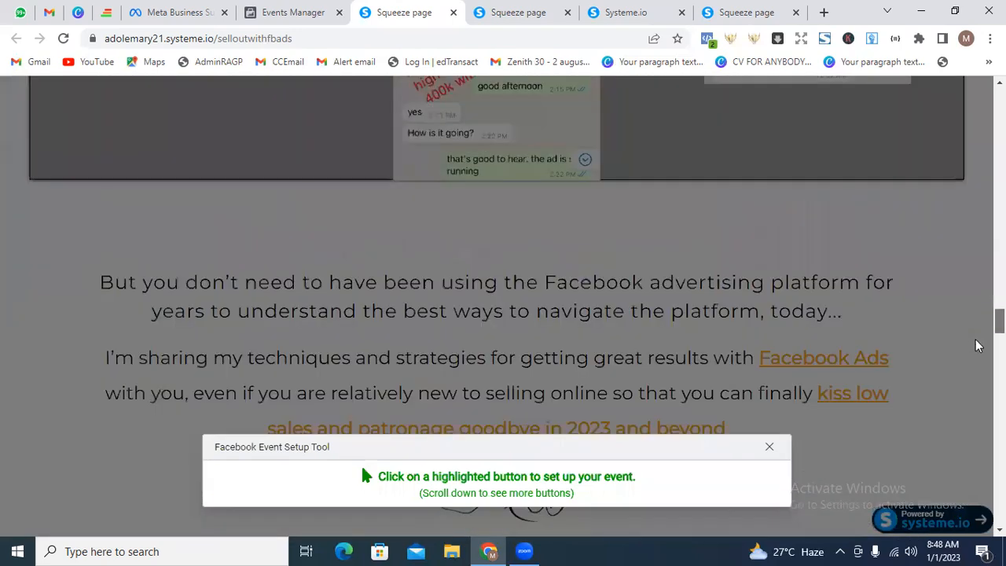
scroll(979, 345, "down", 6)
scroll(977, 344, "up", 5)
scroll(976, 344, "down", 1)
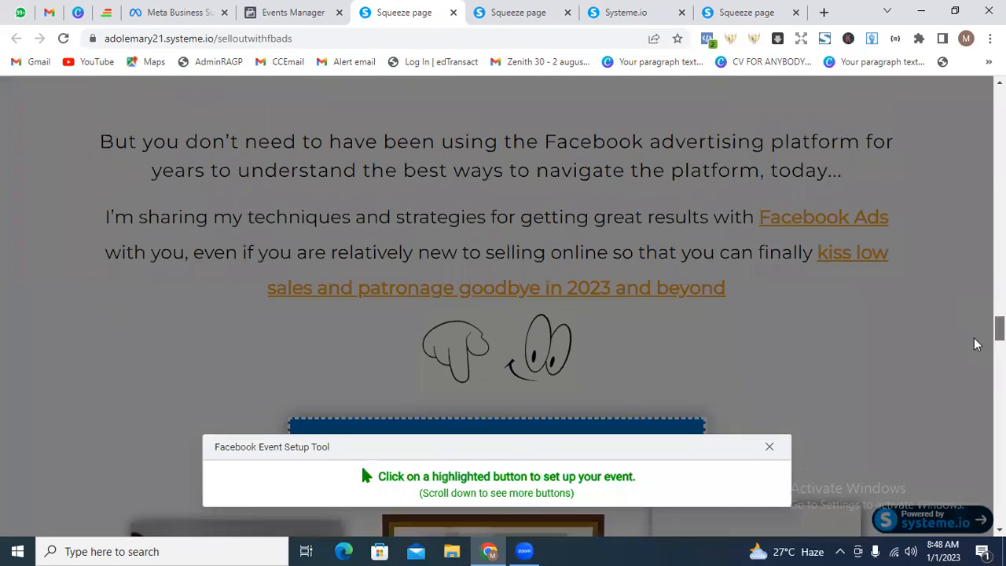
scroll(974, 344, "down", 2)
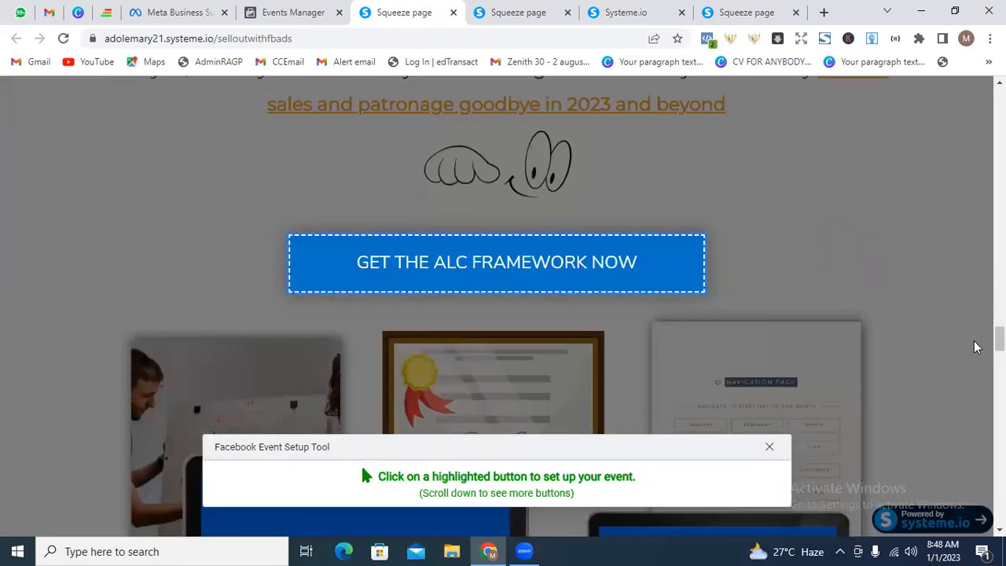
left_click(552, 266)
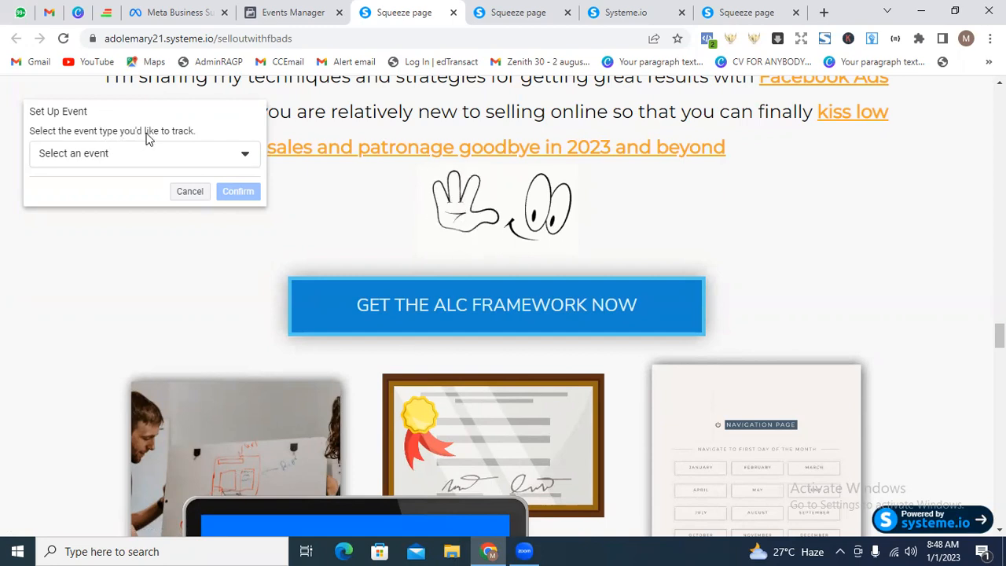
left_click(242, 157)
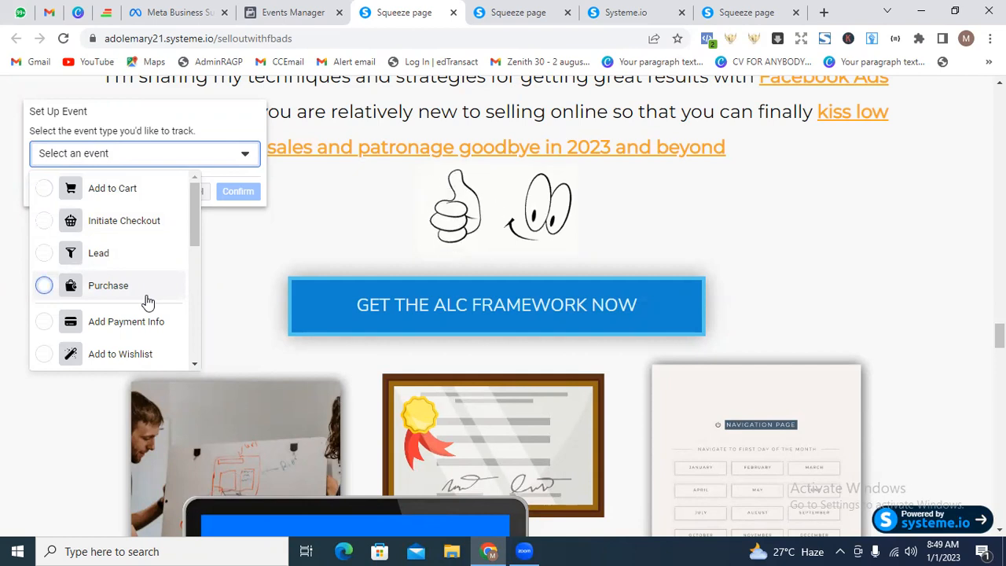
left_click(122, 260)
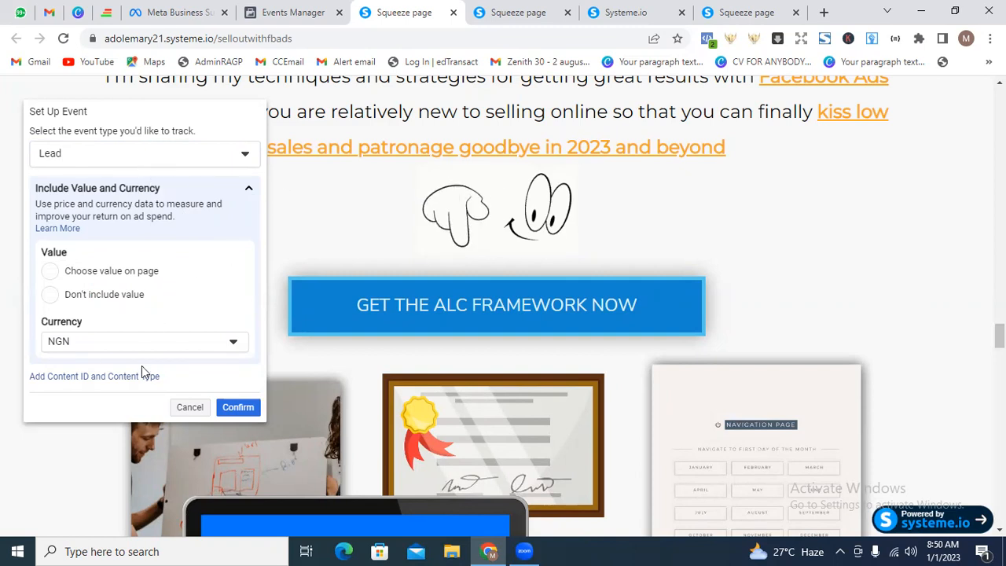
left_click(244, 407)
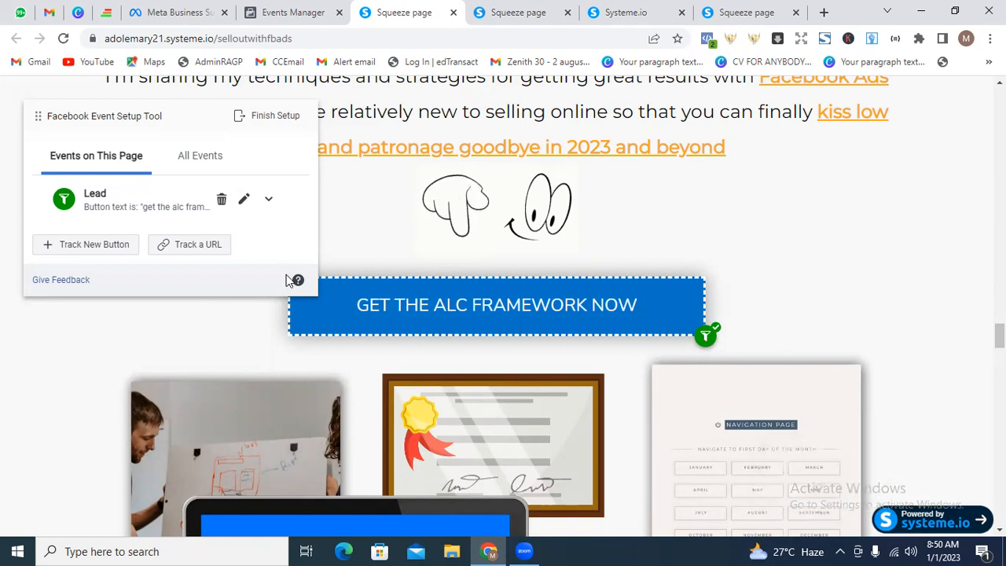
- Finish the Event Setup Tool session with the Lead event added, and submit positive feedback reading "Yes it was helpful"
left_click(283, 116)
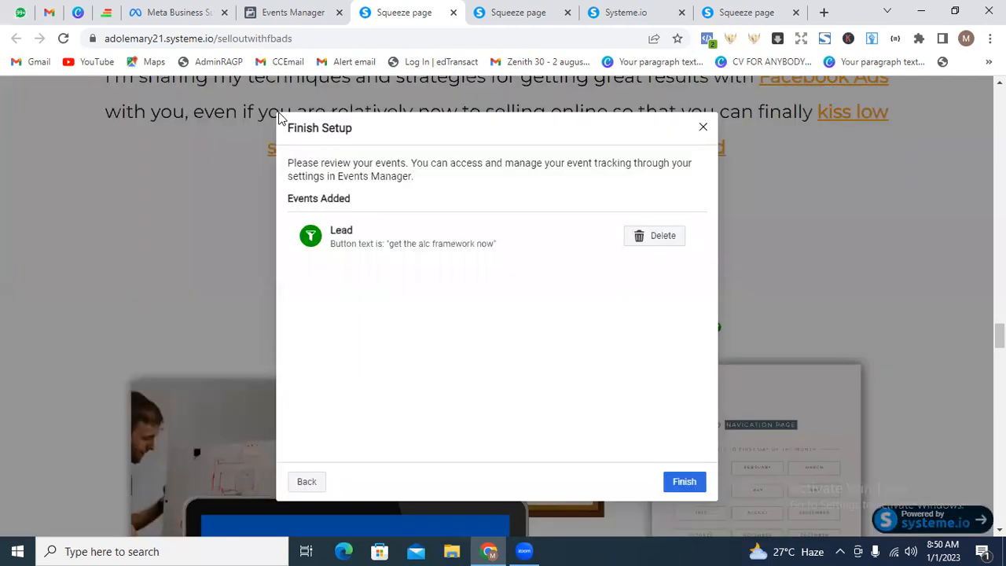
left_click(684, 481)
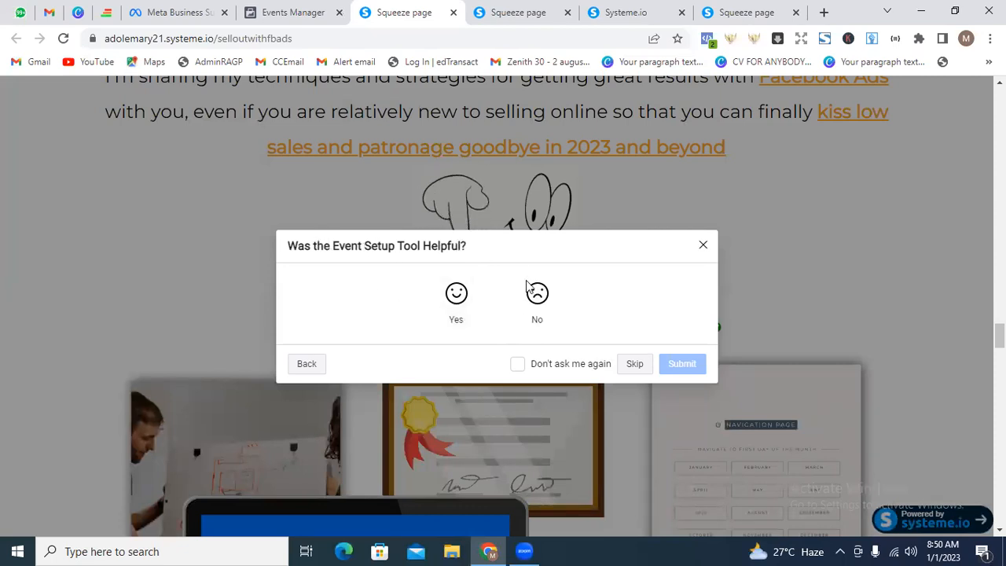
left_click(458, 294)
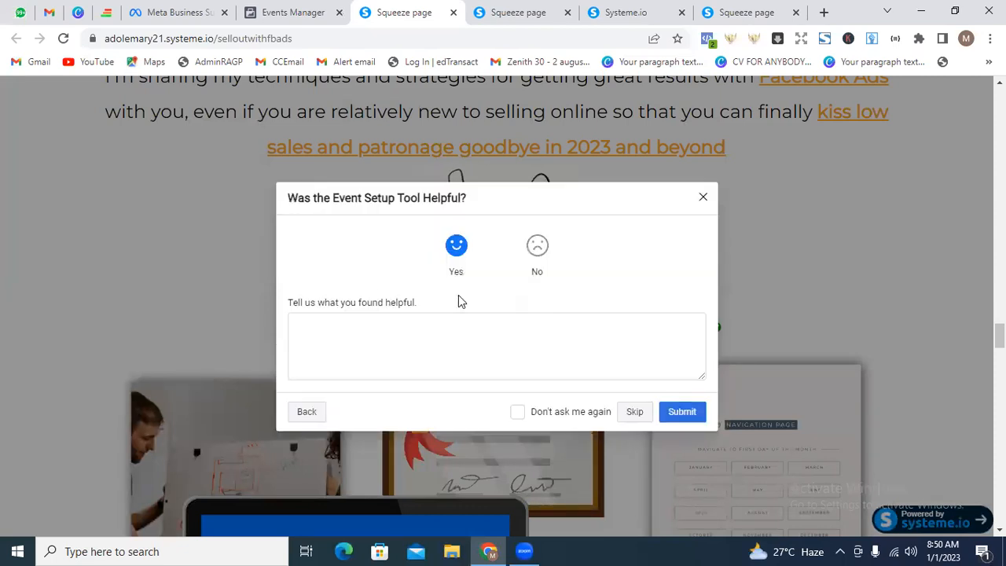
left_click(436, 343)
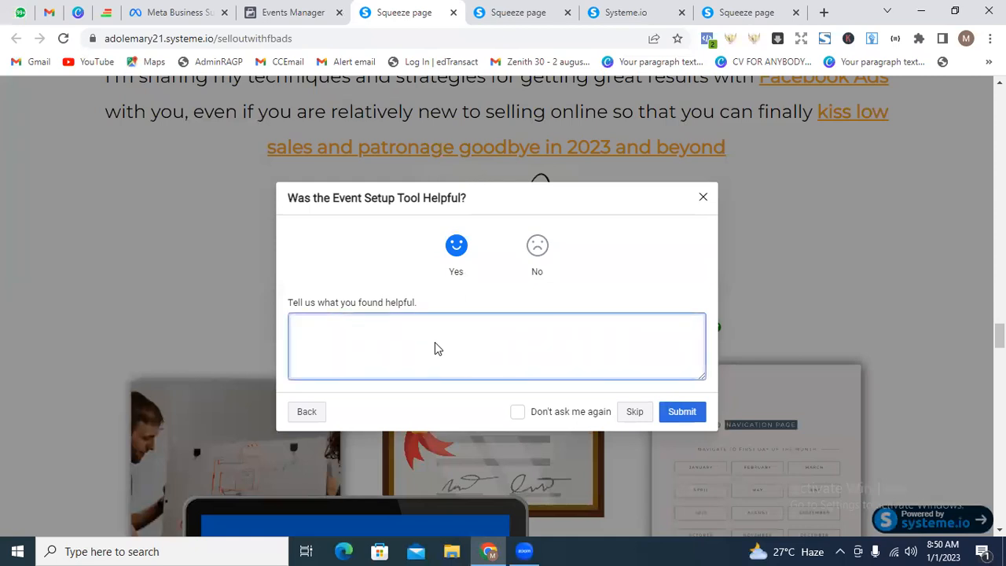
type("Yes it was ")
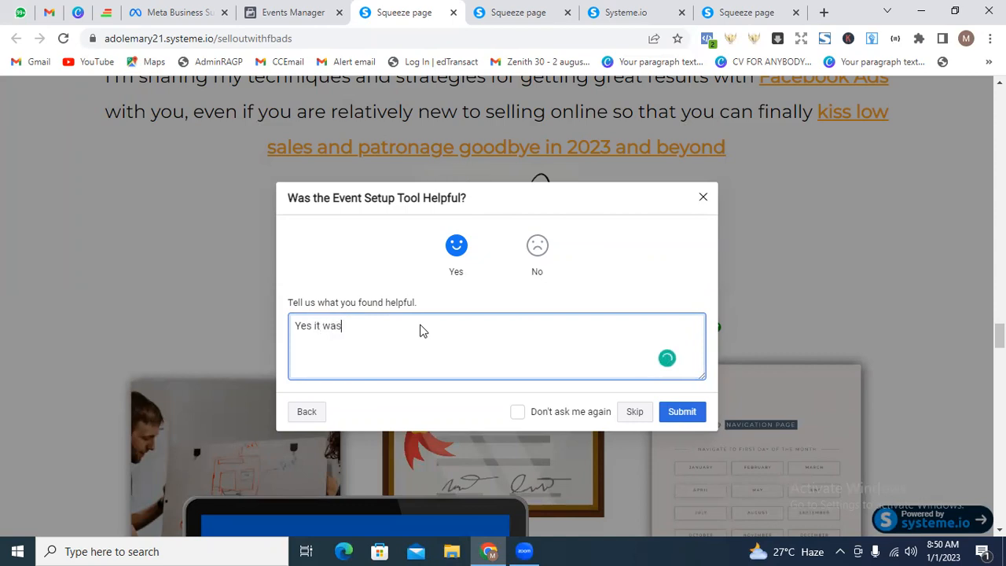
type("helpful")
left_click(682, 417)
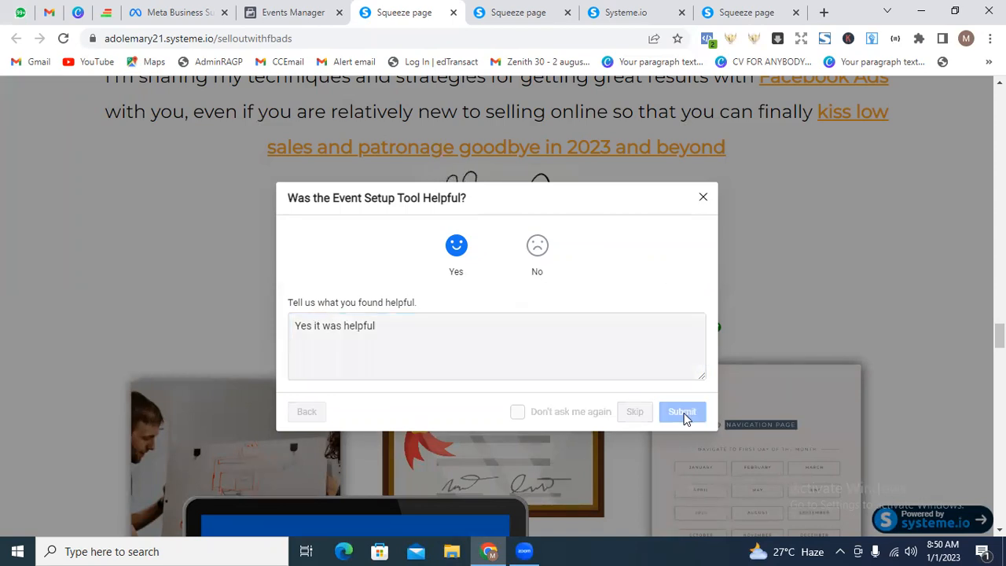
left_click(681, 379)
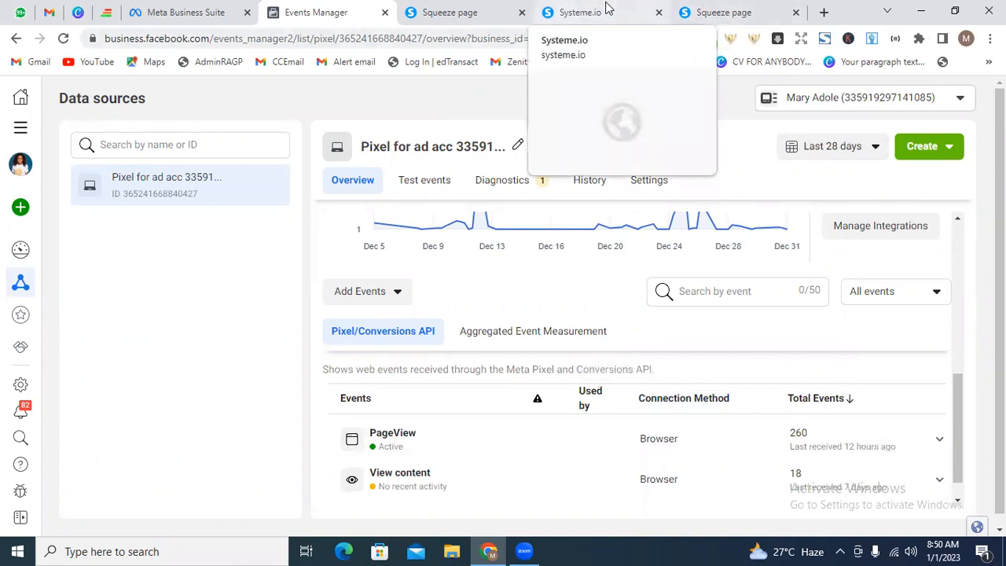
- Close the leftover squeeze page and systeme.io tabs, keeping Meta Business Suite and Events Manager open
left_click(445, 13)
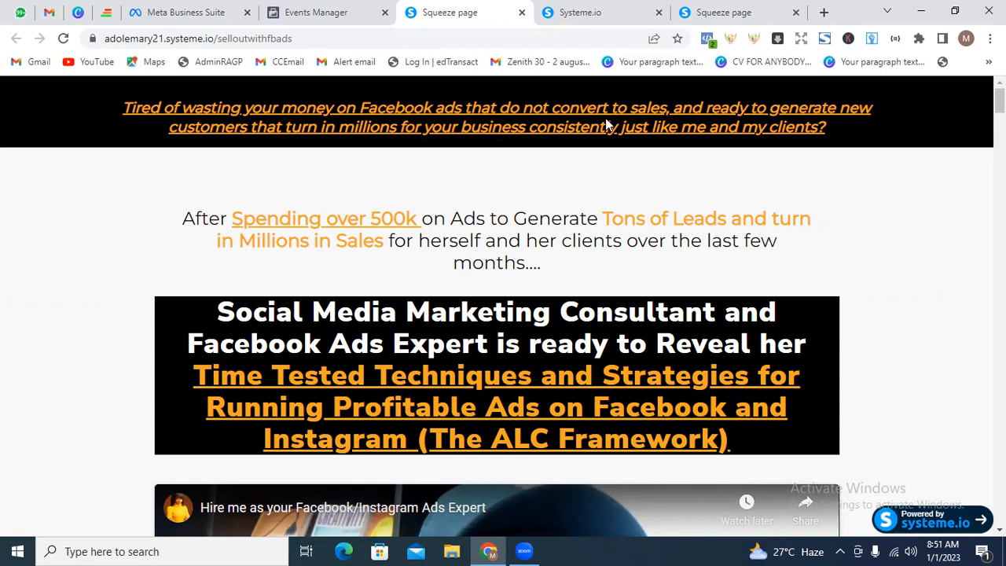
left_click(522, 13)
left_click(522, 13)
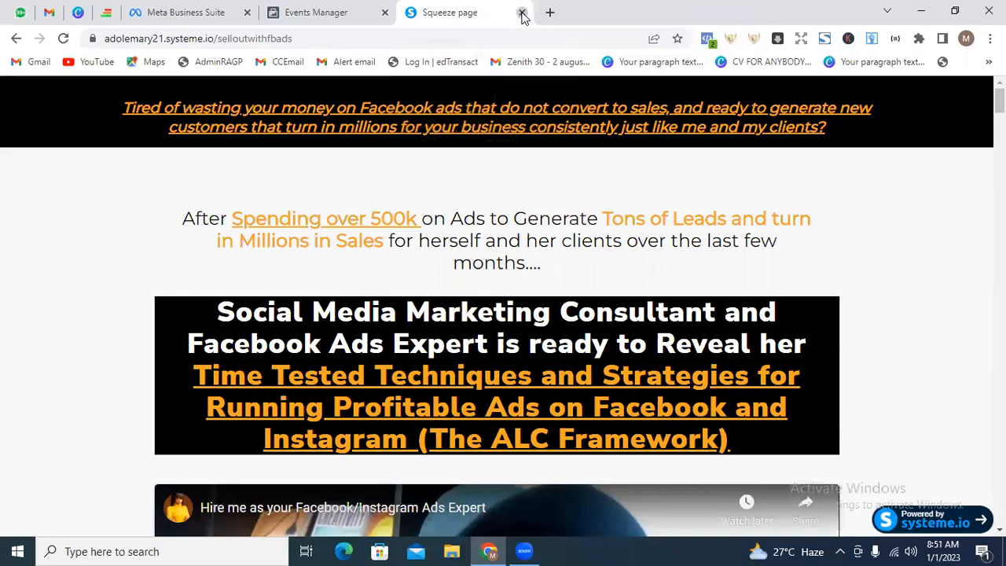
left_click(522, 13)
left_click(489, 13)
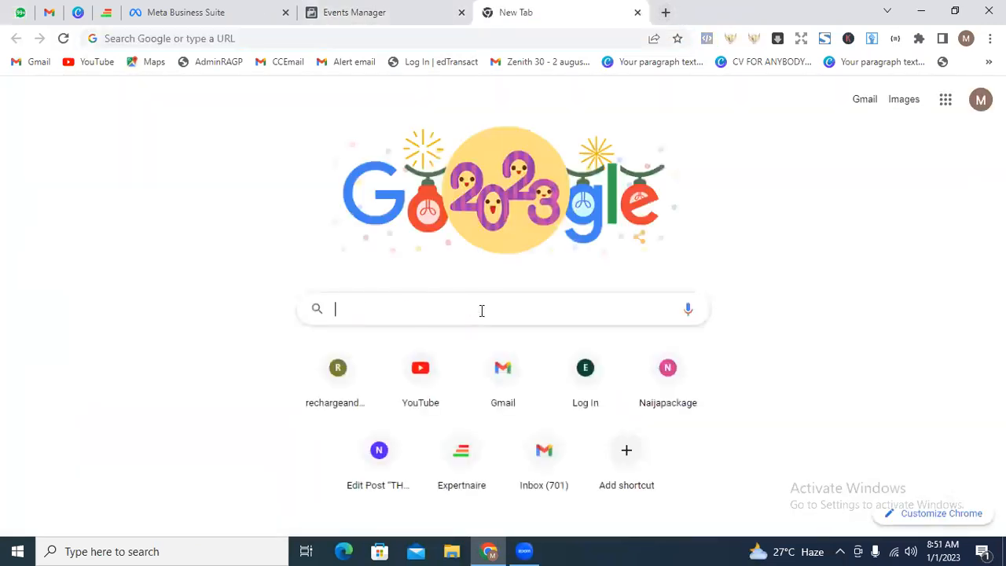
left_click(481, 310)
type("https://adolemary21.systeme.io/selloutwithfbads")
key("Return")
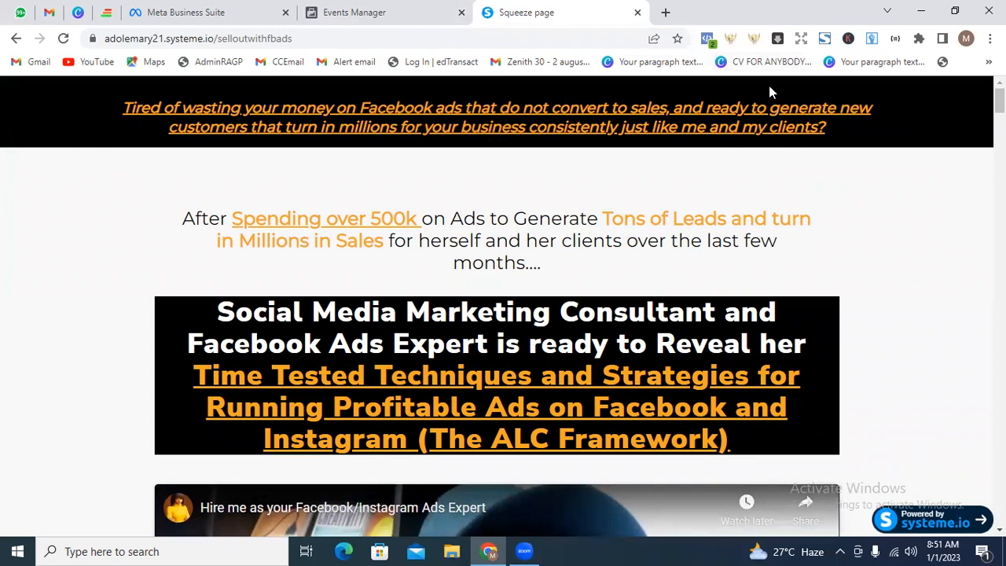
- Check the squeeze page's pixel events with Facebook Pixel Helper, and locate the page's "GET THE ALC FRAMEWORK NOW" button
left_click(707, 38)
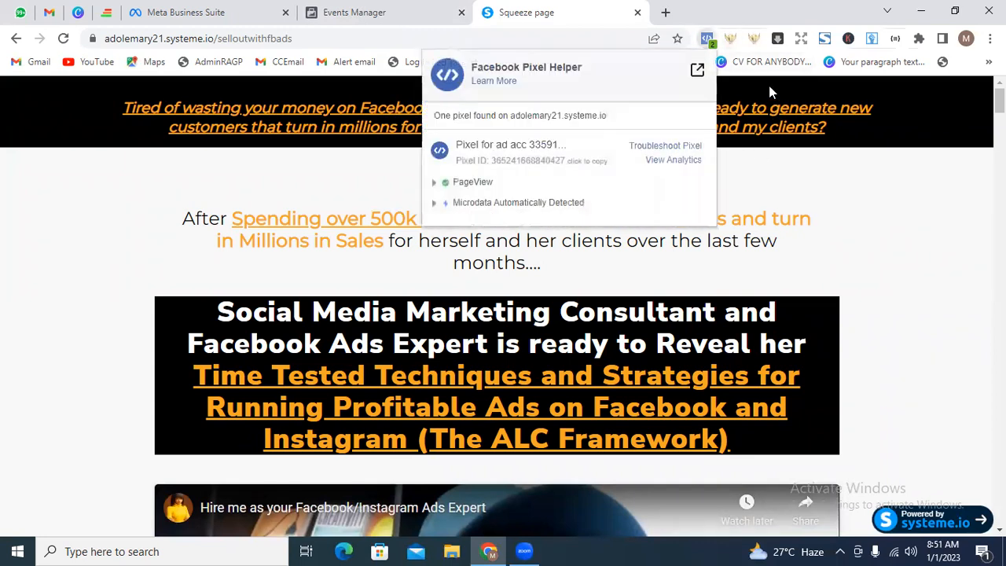
left_click(794, 201)
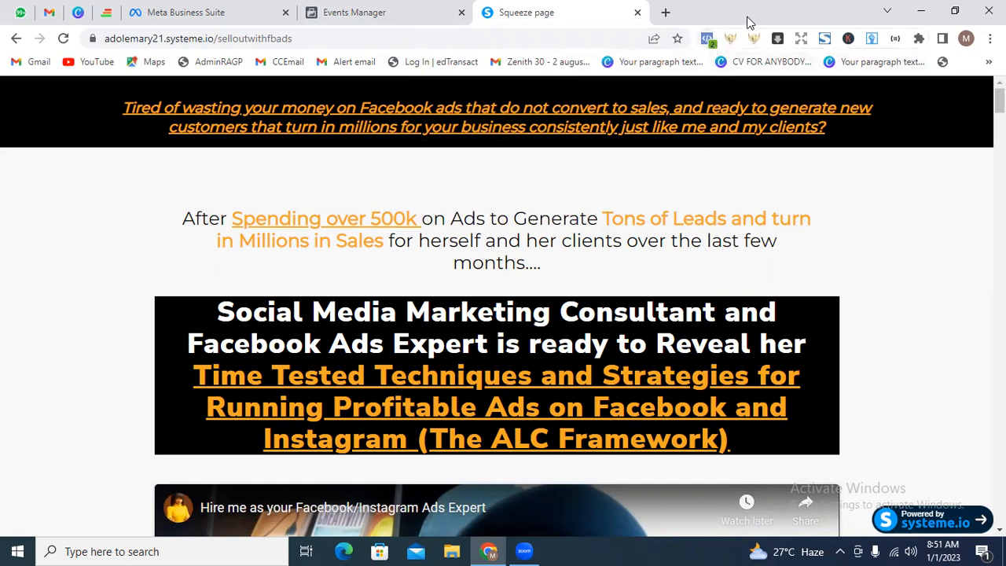
left_click(707, 38)
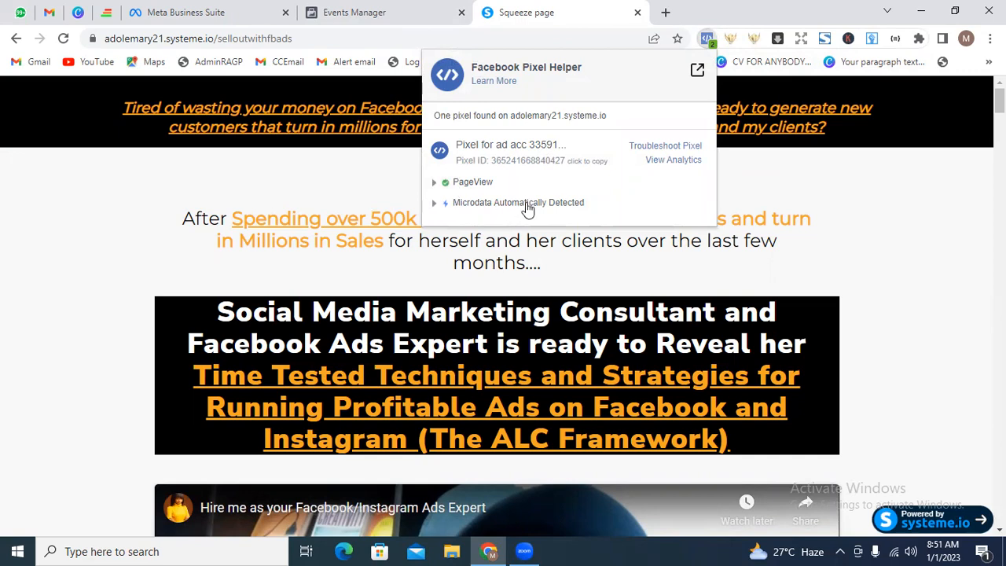
left_click(787, 176)
left_click_drag(999, 100, 999, 342)
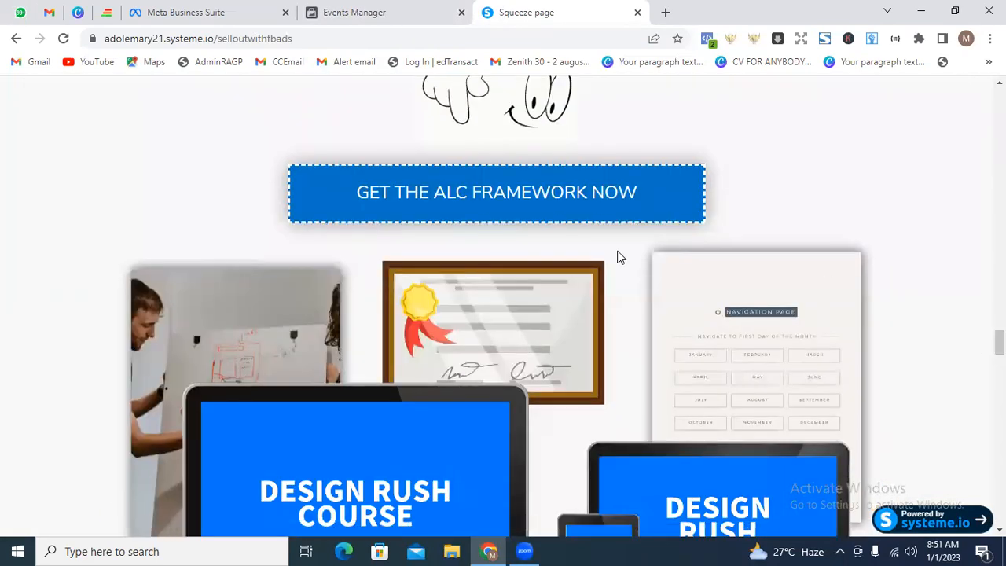